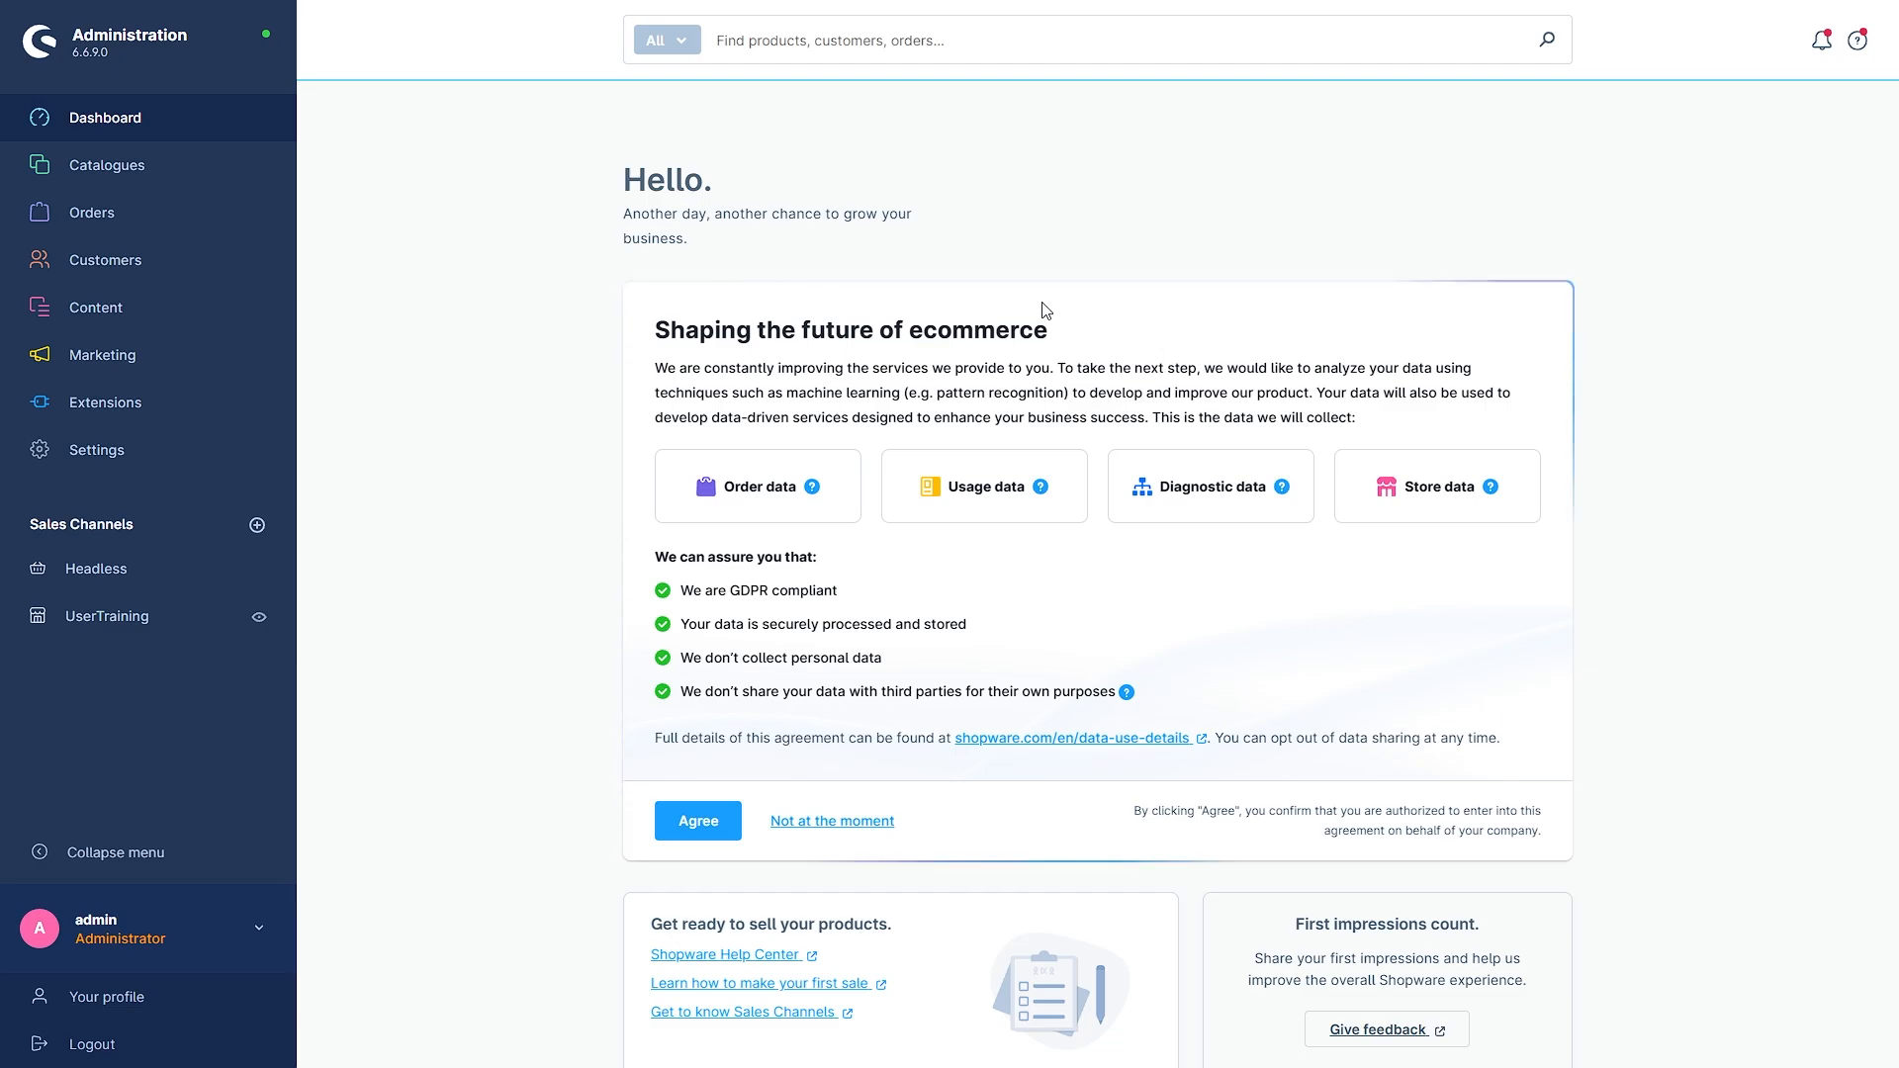
# - Create a new product property named "Body Finish" in the catalogue and save it
pyautogui.moveTo(186, 178)
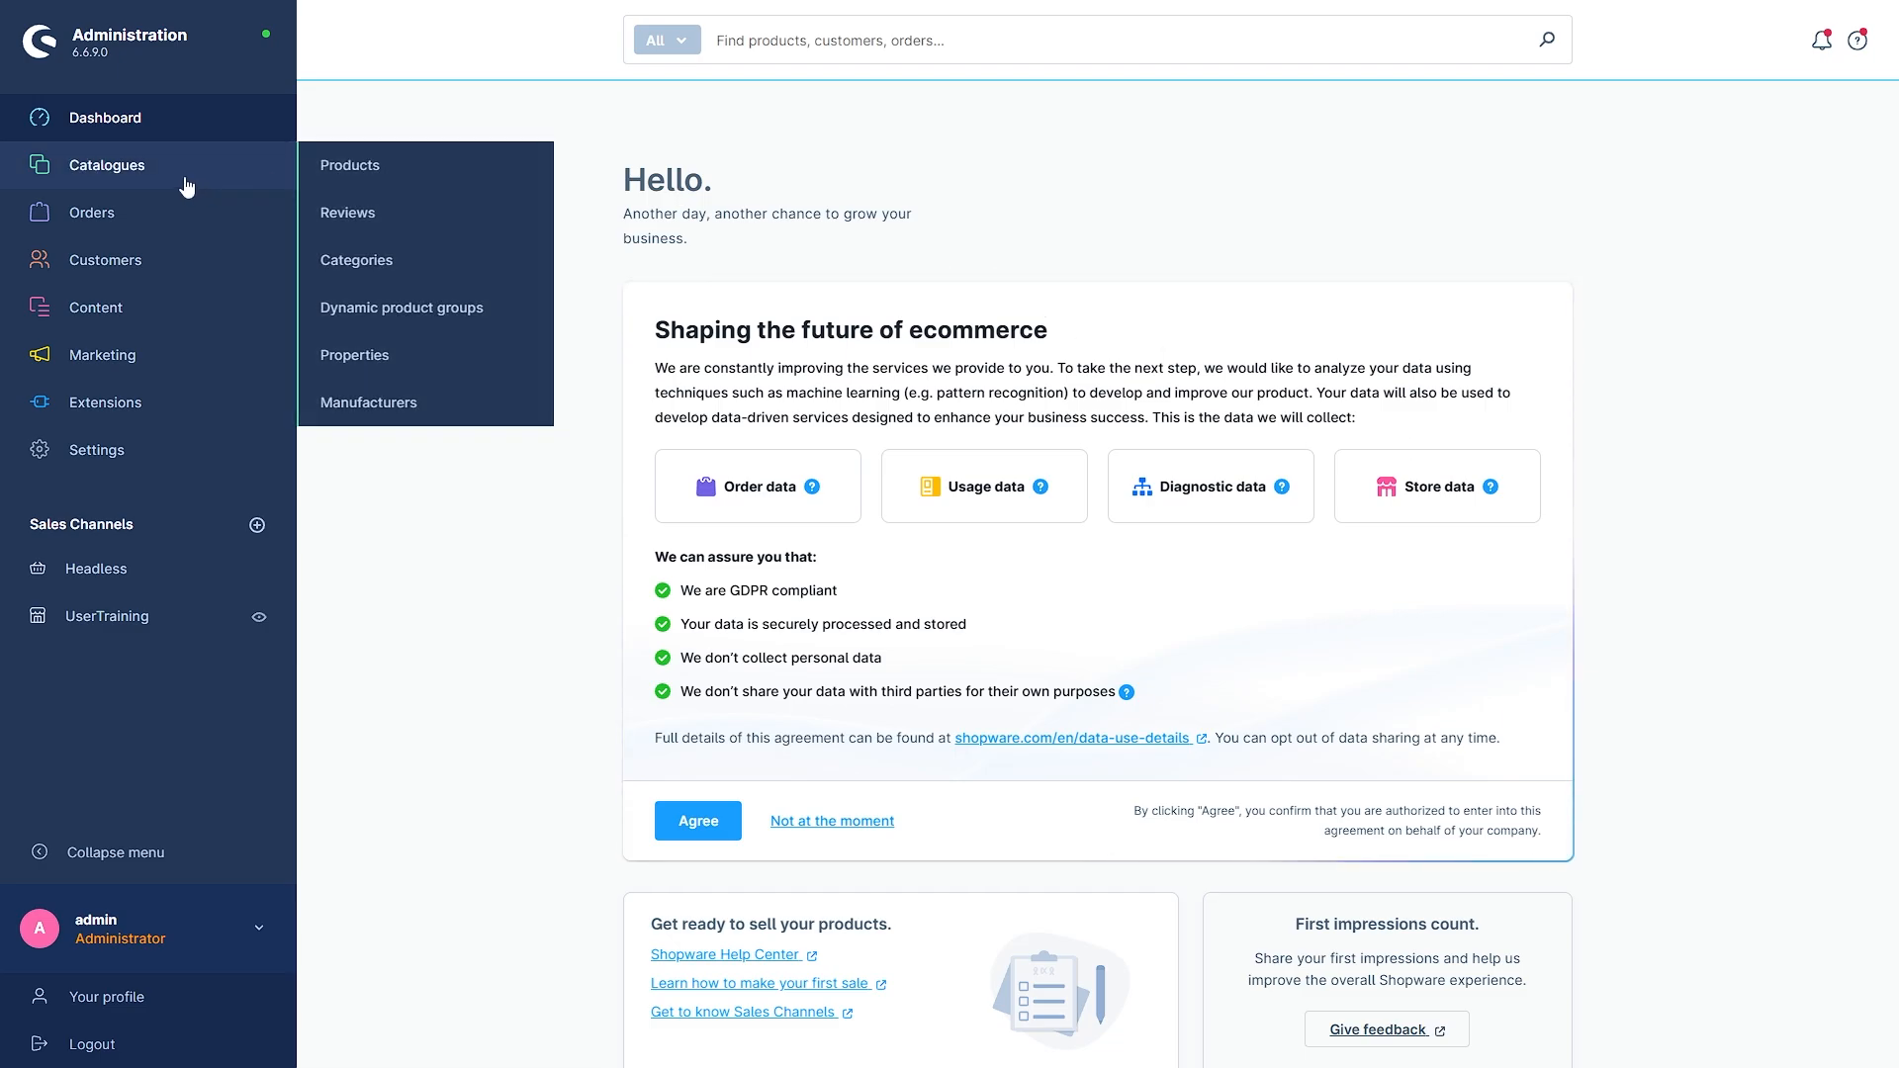
pyautogui.click(376, 357)
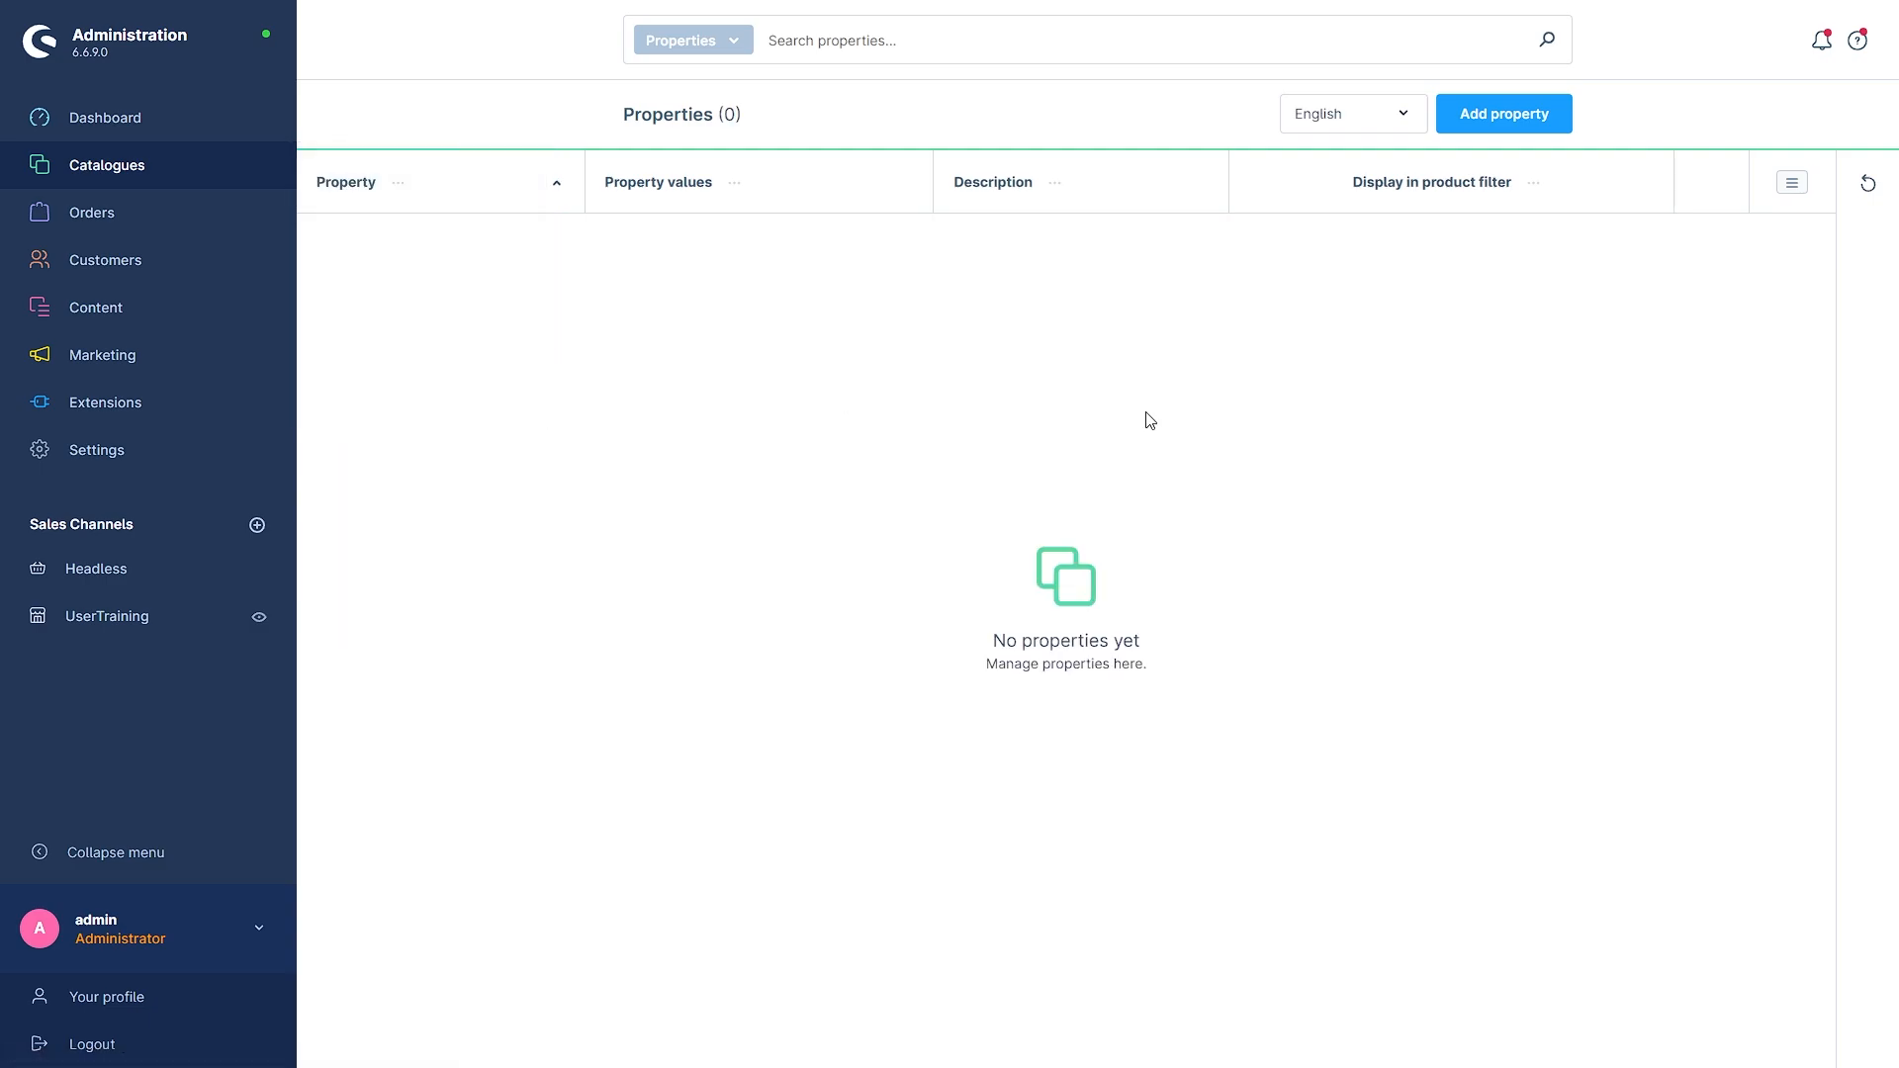
pyautogui.click(1518, 116)
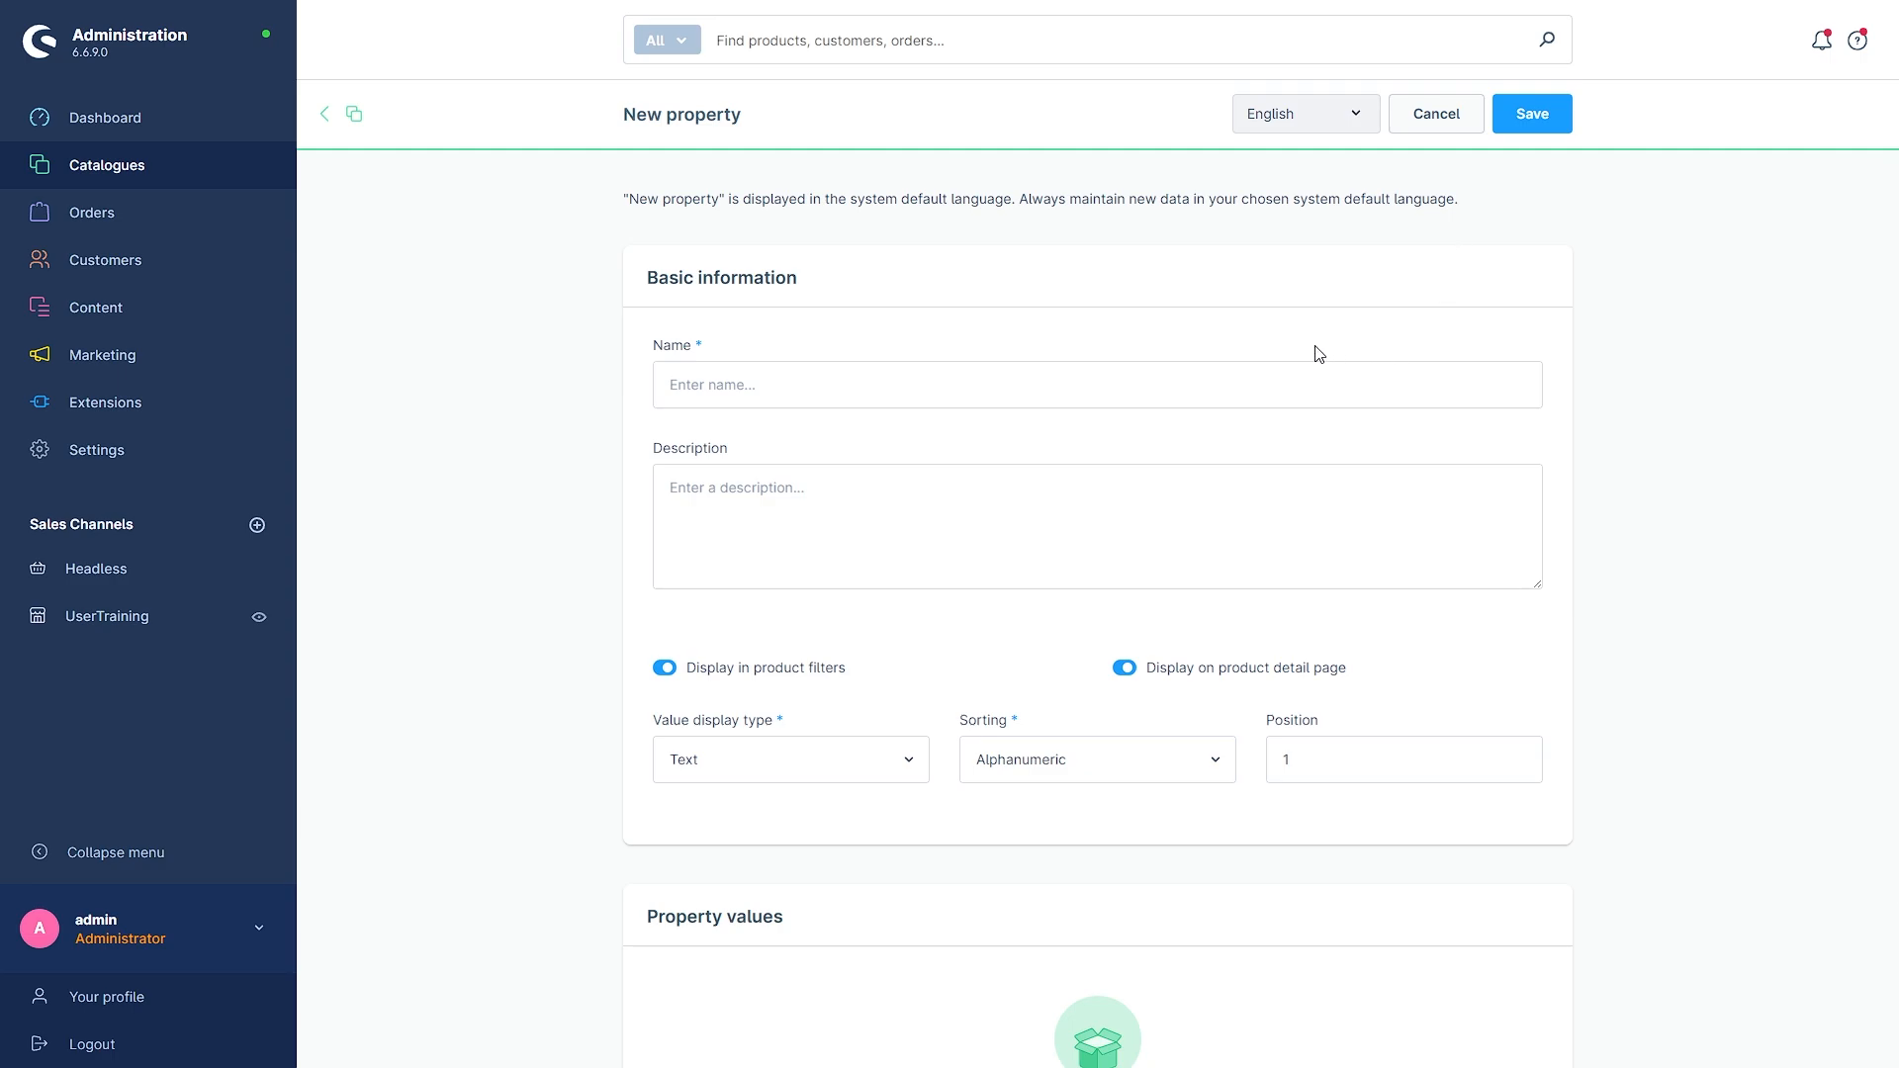
pyautogui.click(1009, 374)
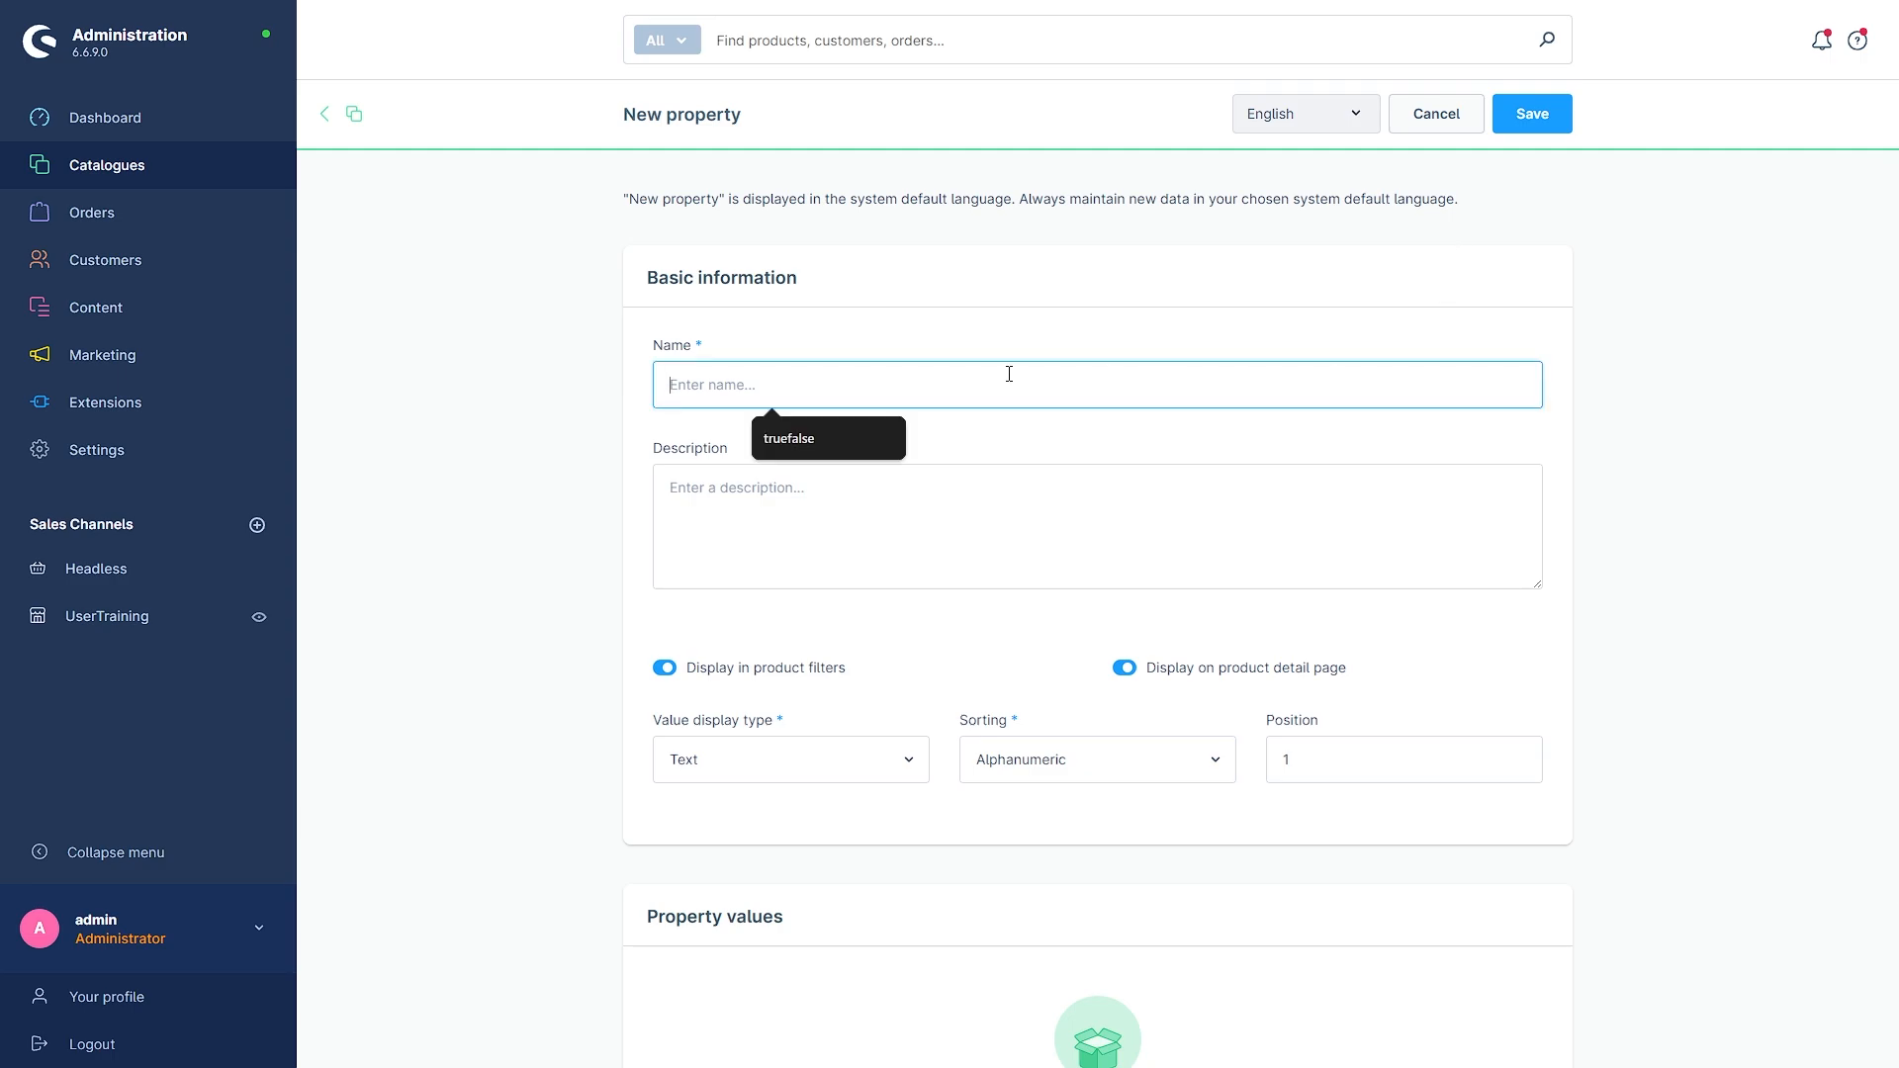
pyautogui.write('Body')
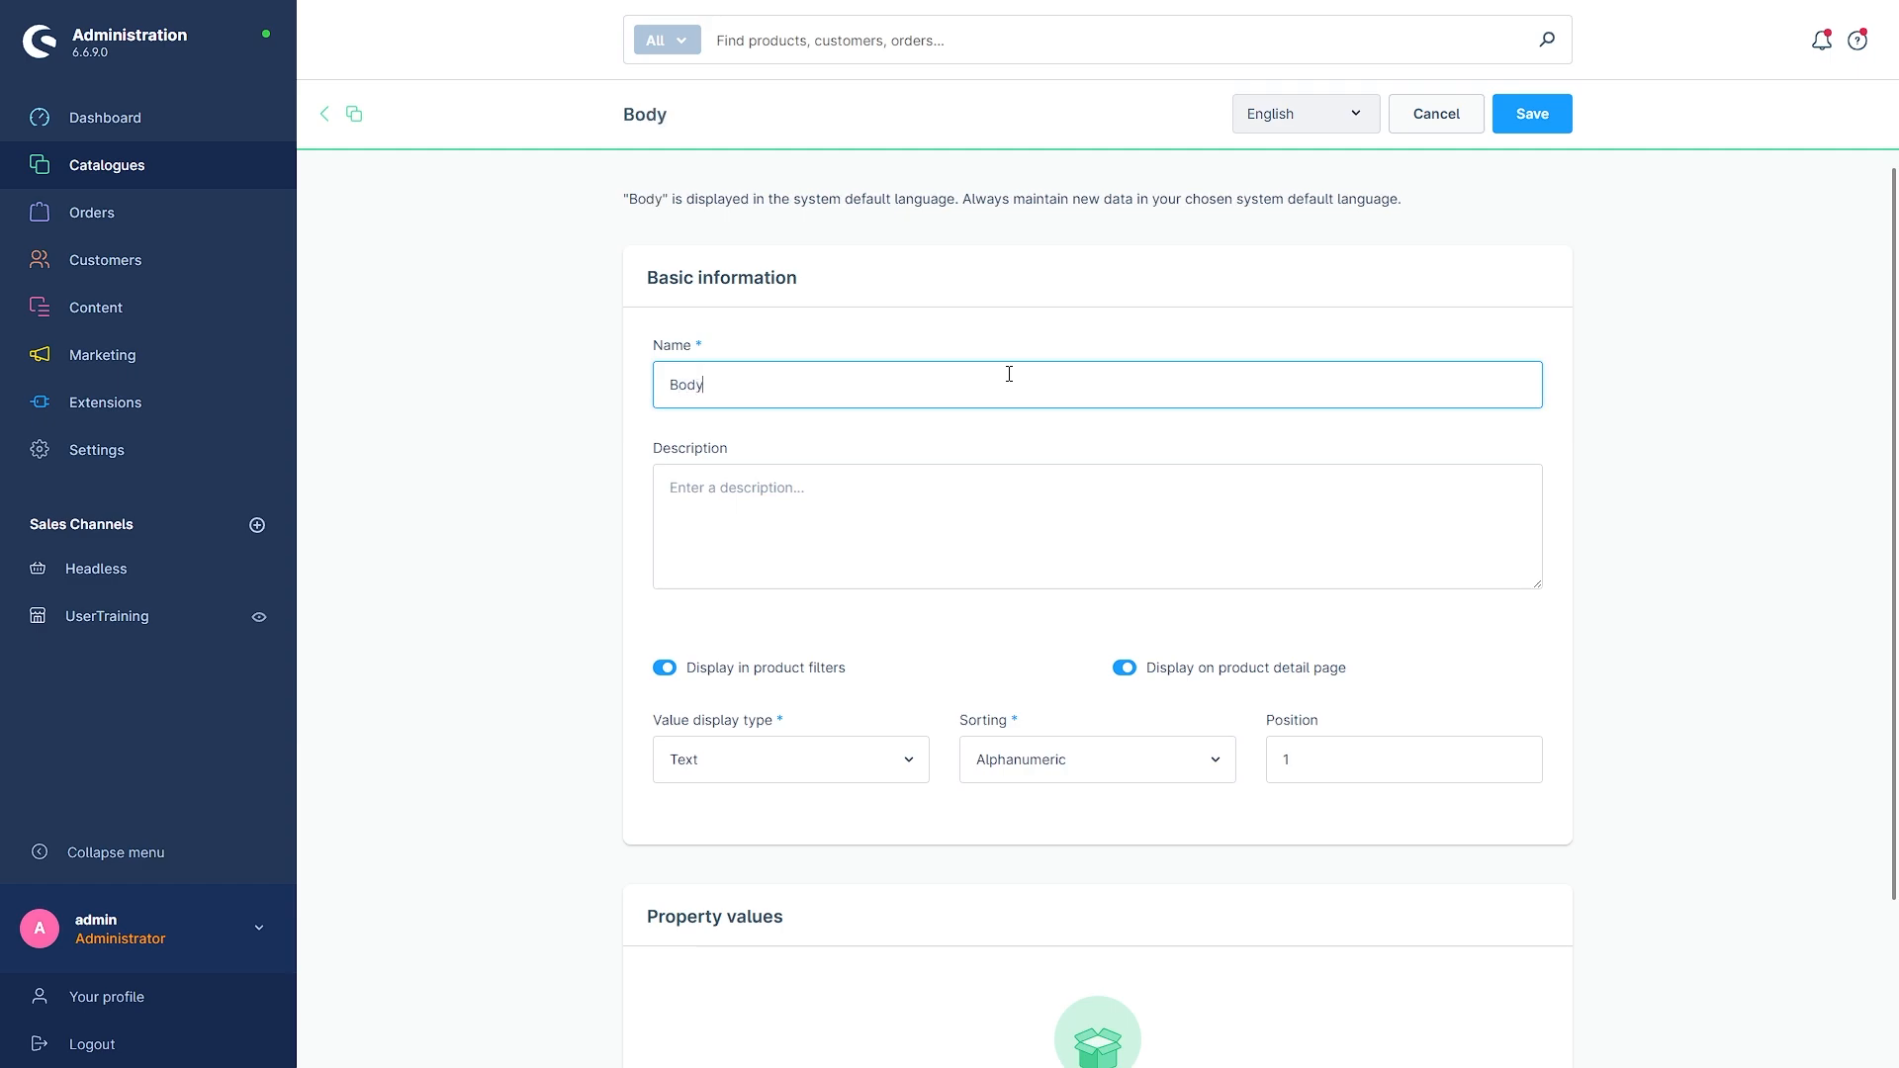
pyautogui.write(' Finish')
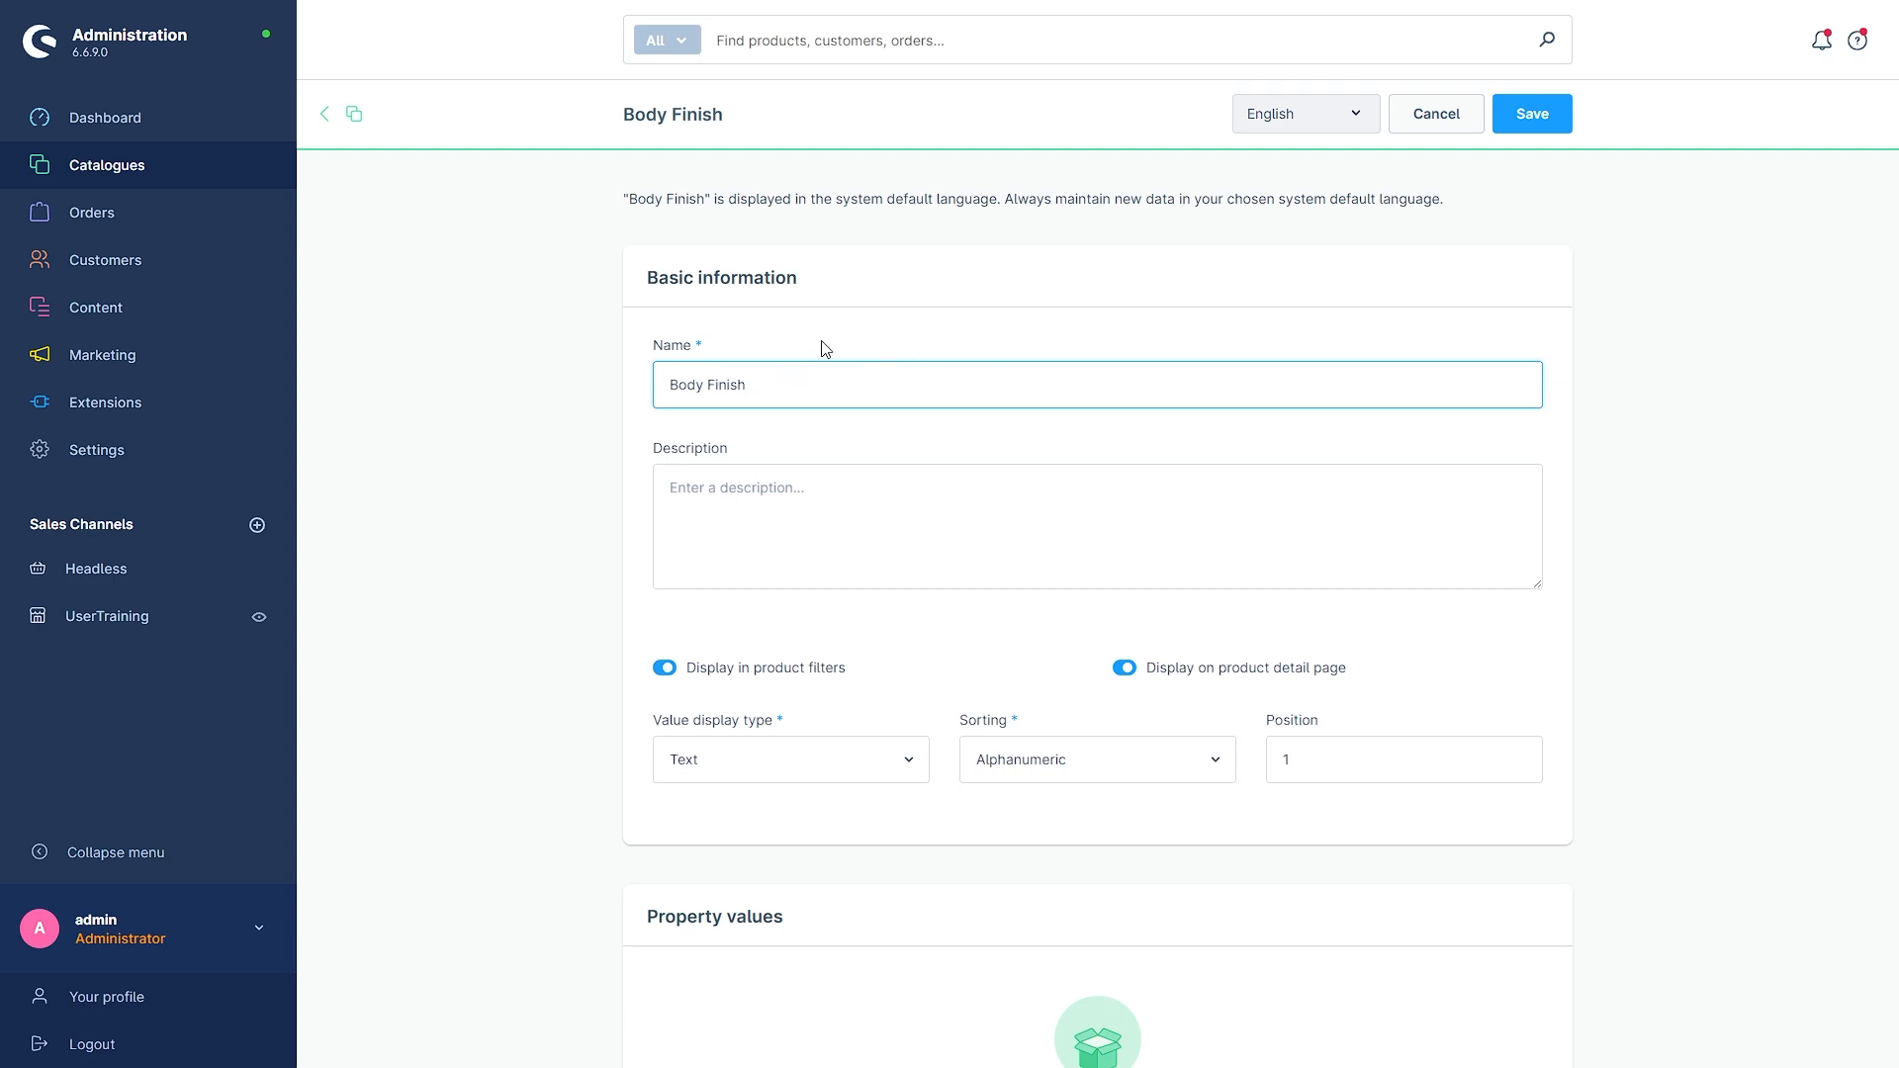
pyautogui.click(1532, 110)
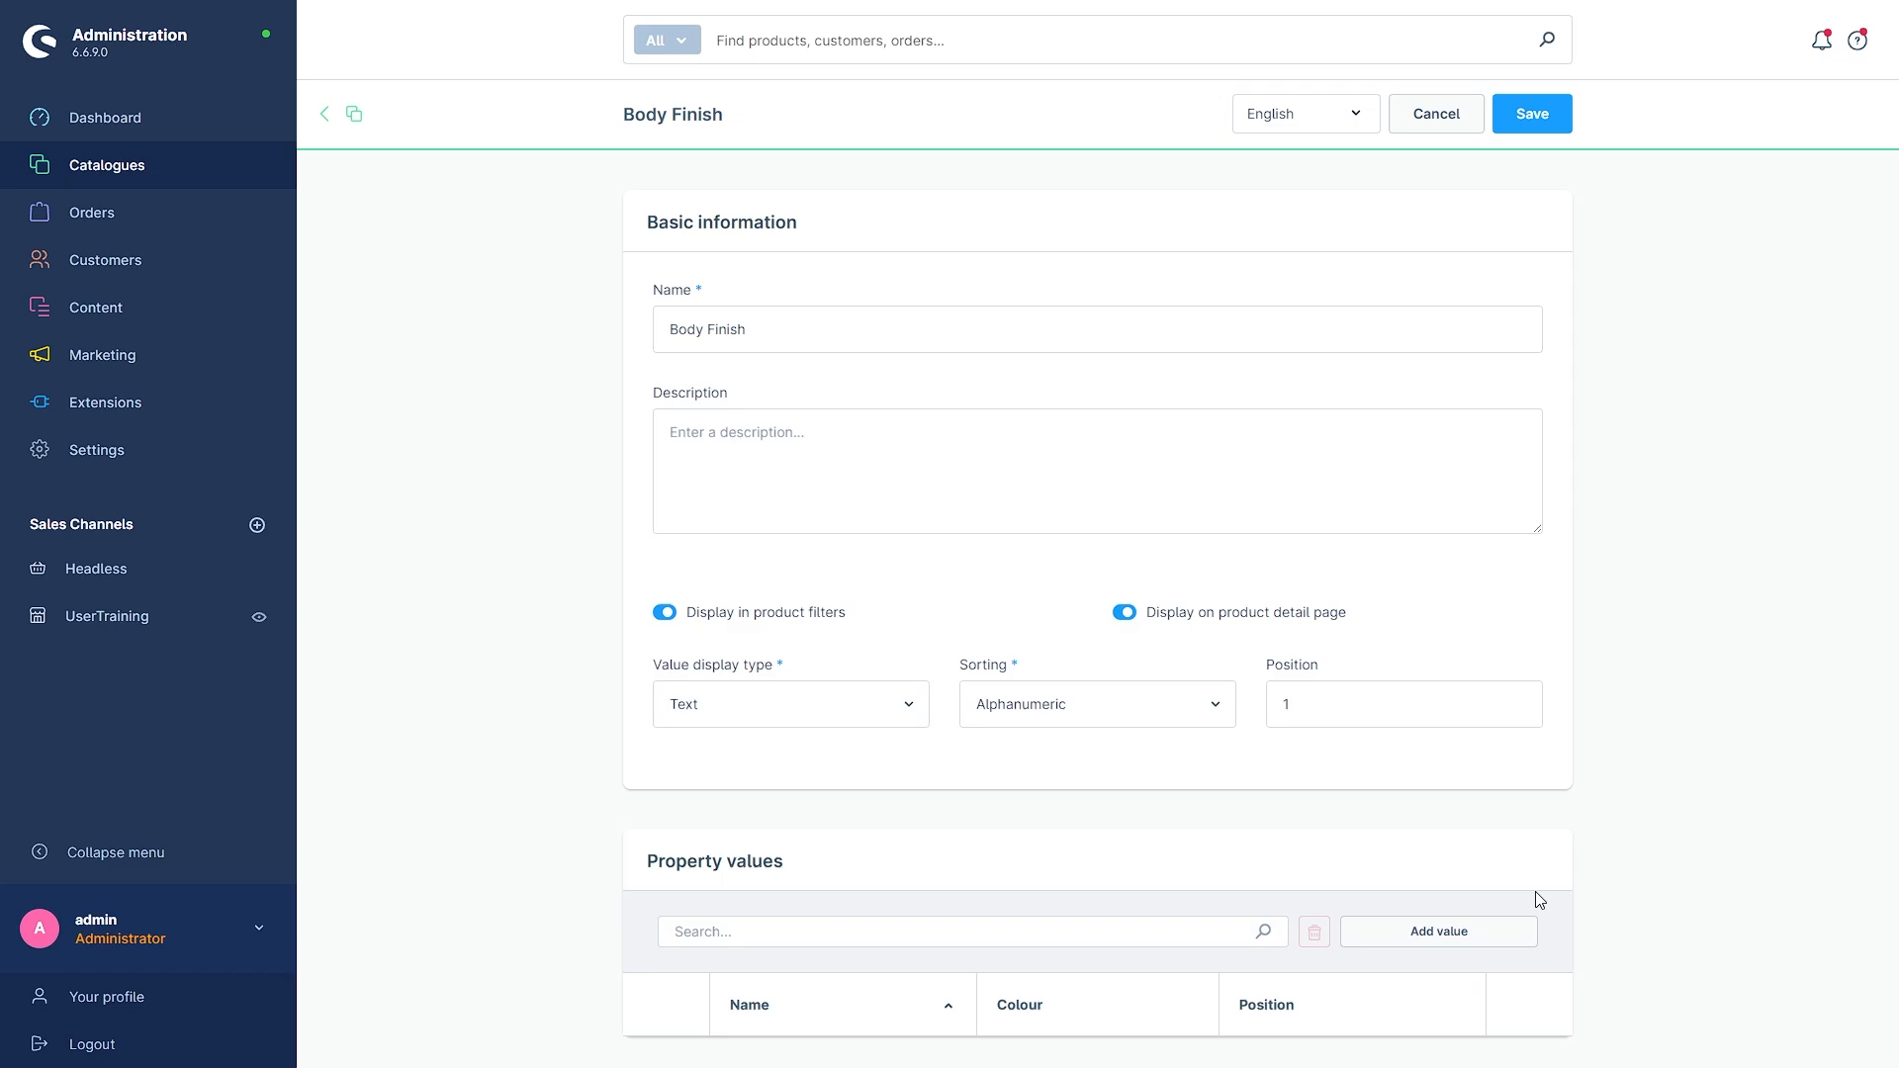
# - Add the value Fiesta Red with the colour #cb040b to the Body Finish property
pyautogui.scroll(-1, 1297, 827)
pyautogui.click(1452, 883)
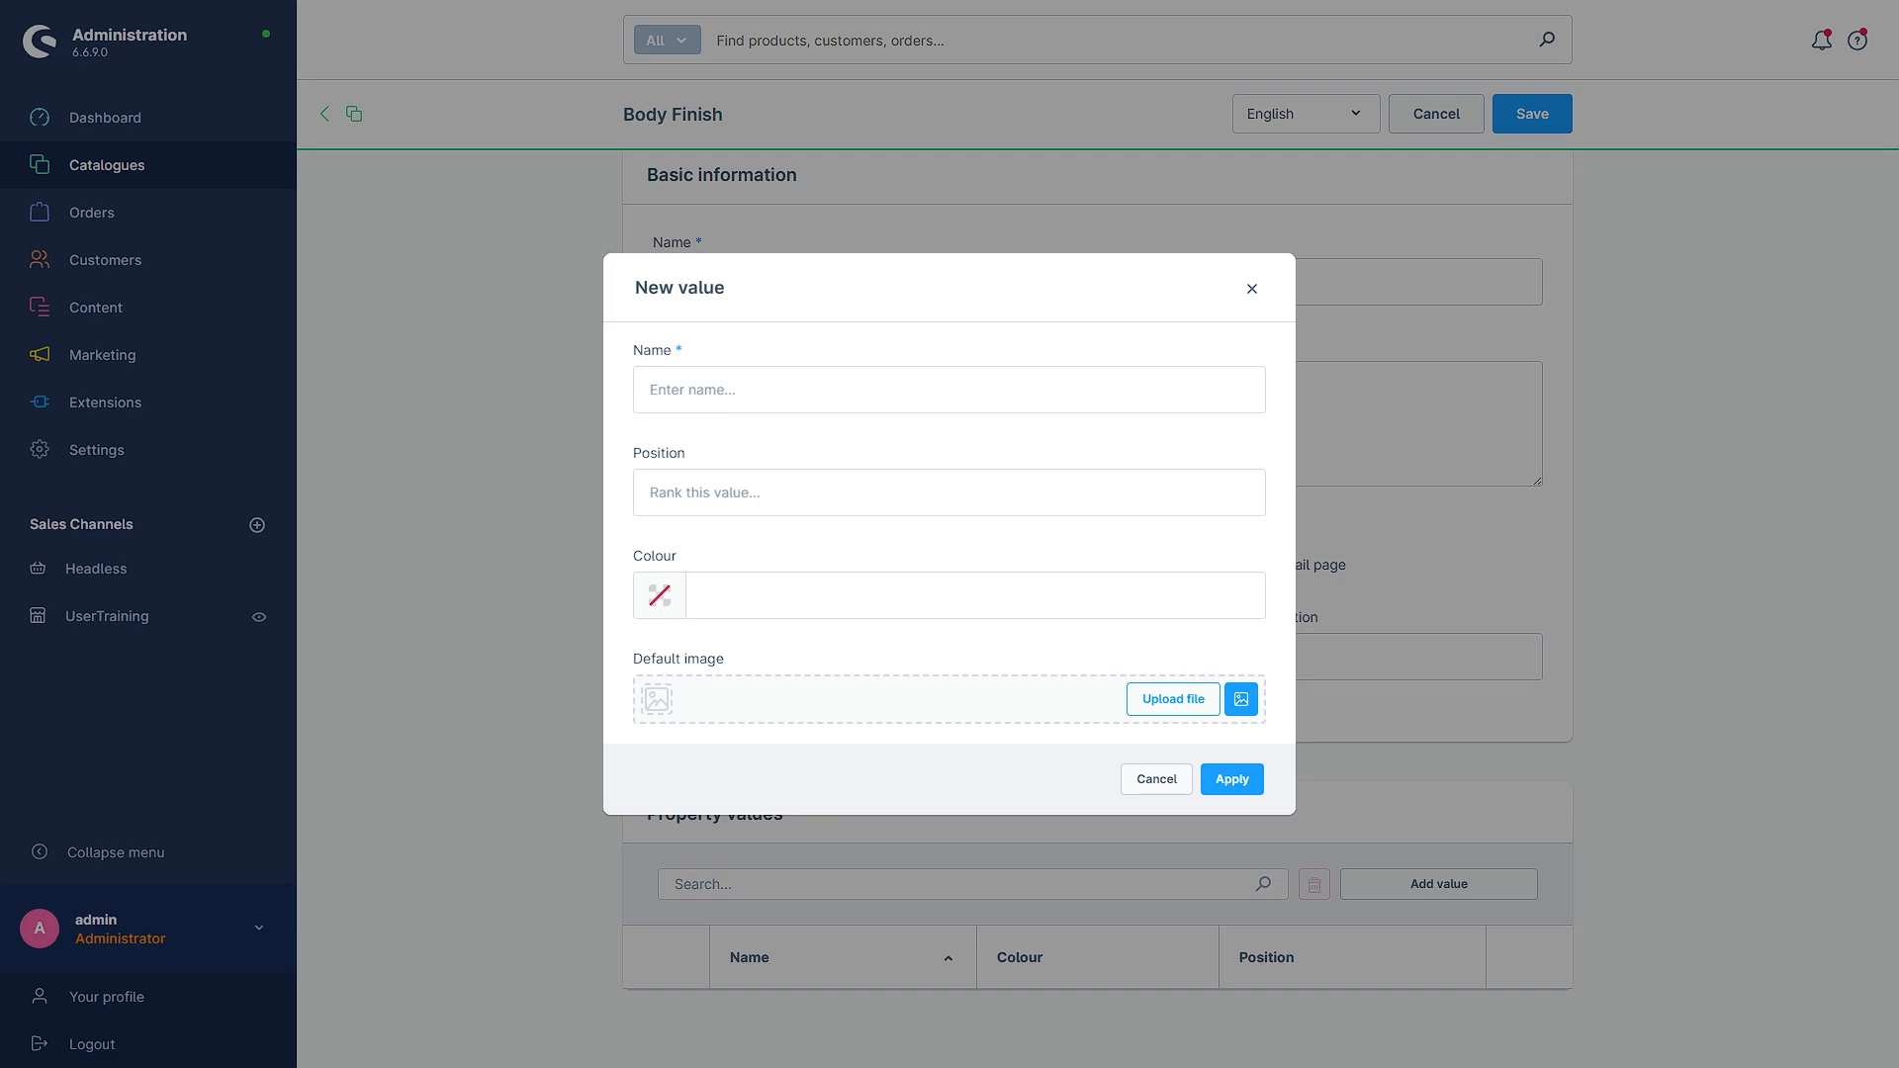
pyautogui.click(880, 387)
pyautogui.click(883, 440)
pyautogui.click(660, 597)
pyautogui.click(807, 450)
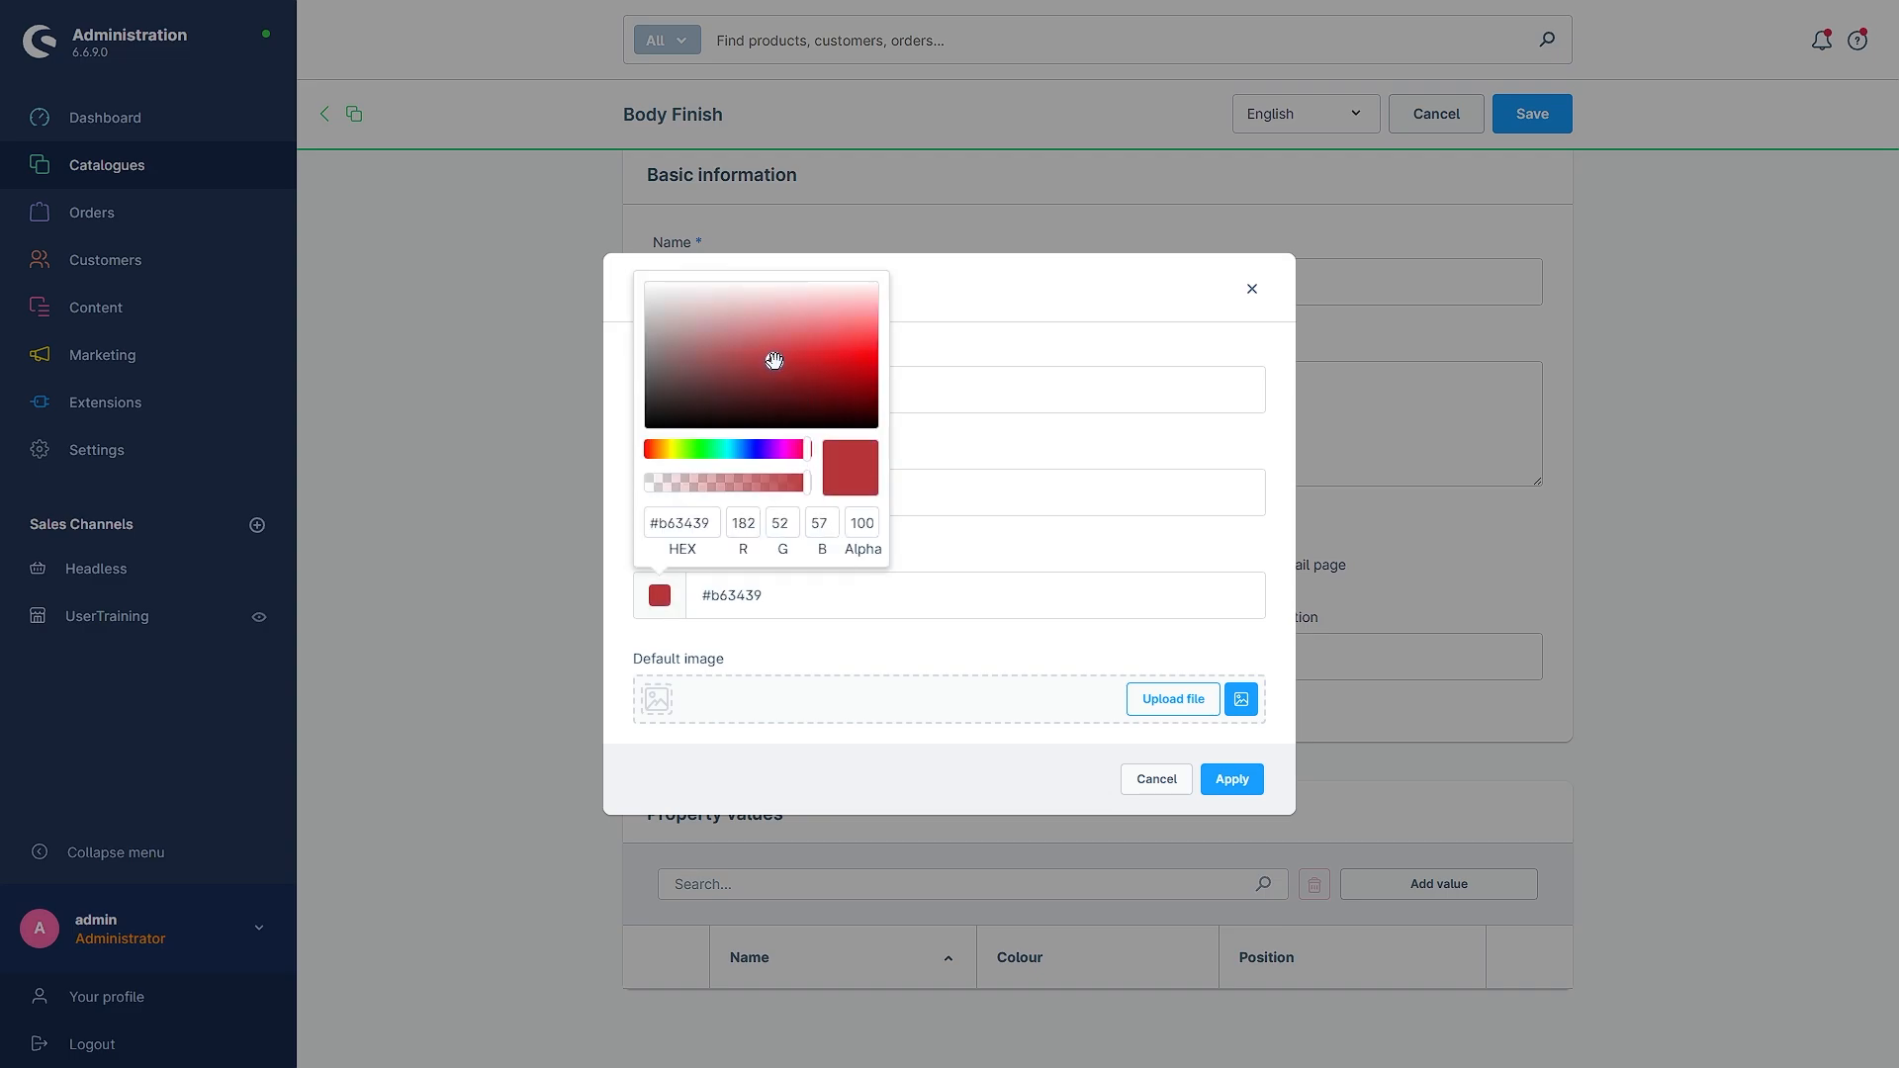
pyautogui.moveTo(776, 360); pyautogui.dragTo(868, 369)
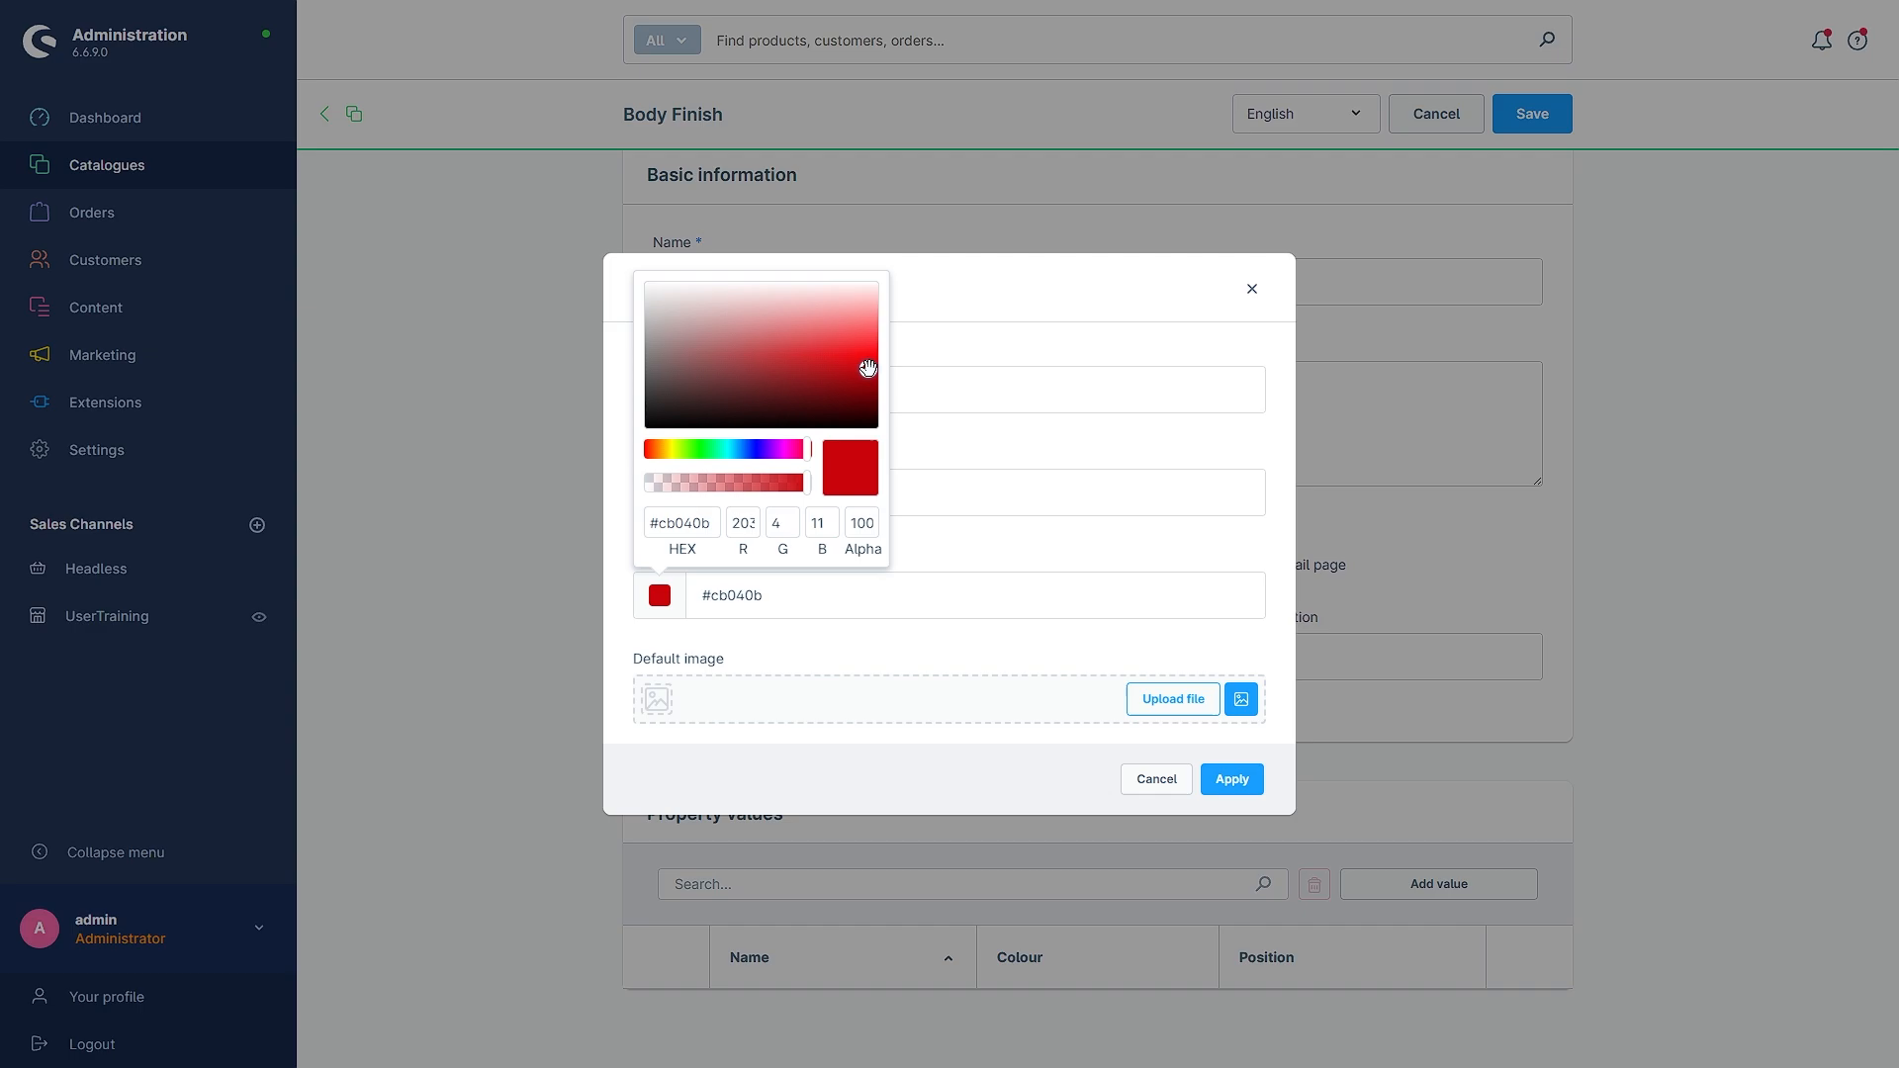
pyautogui.click(932, 434)
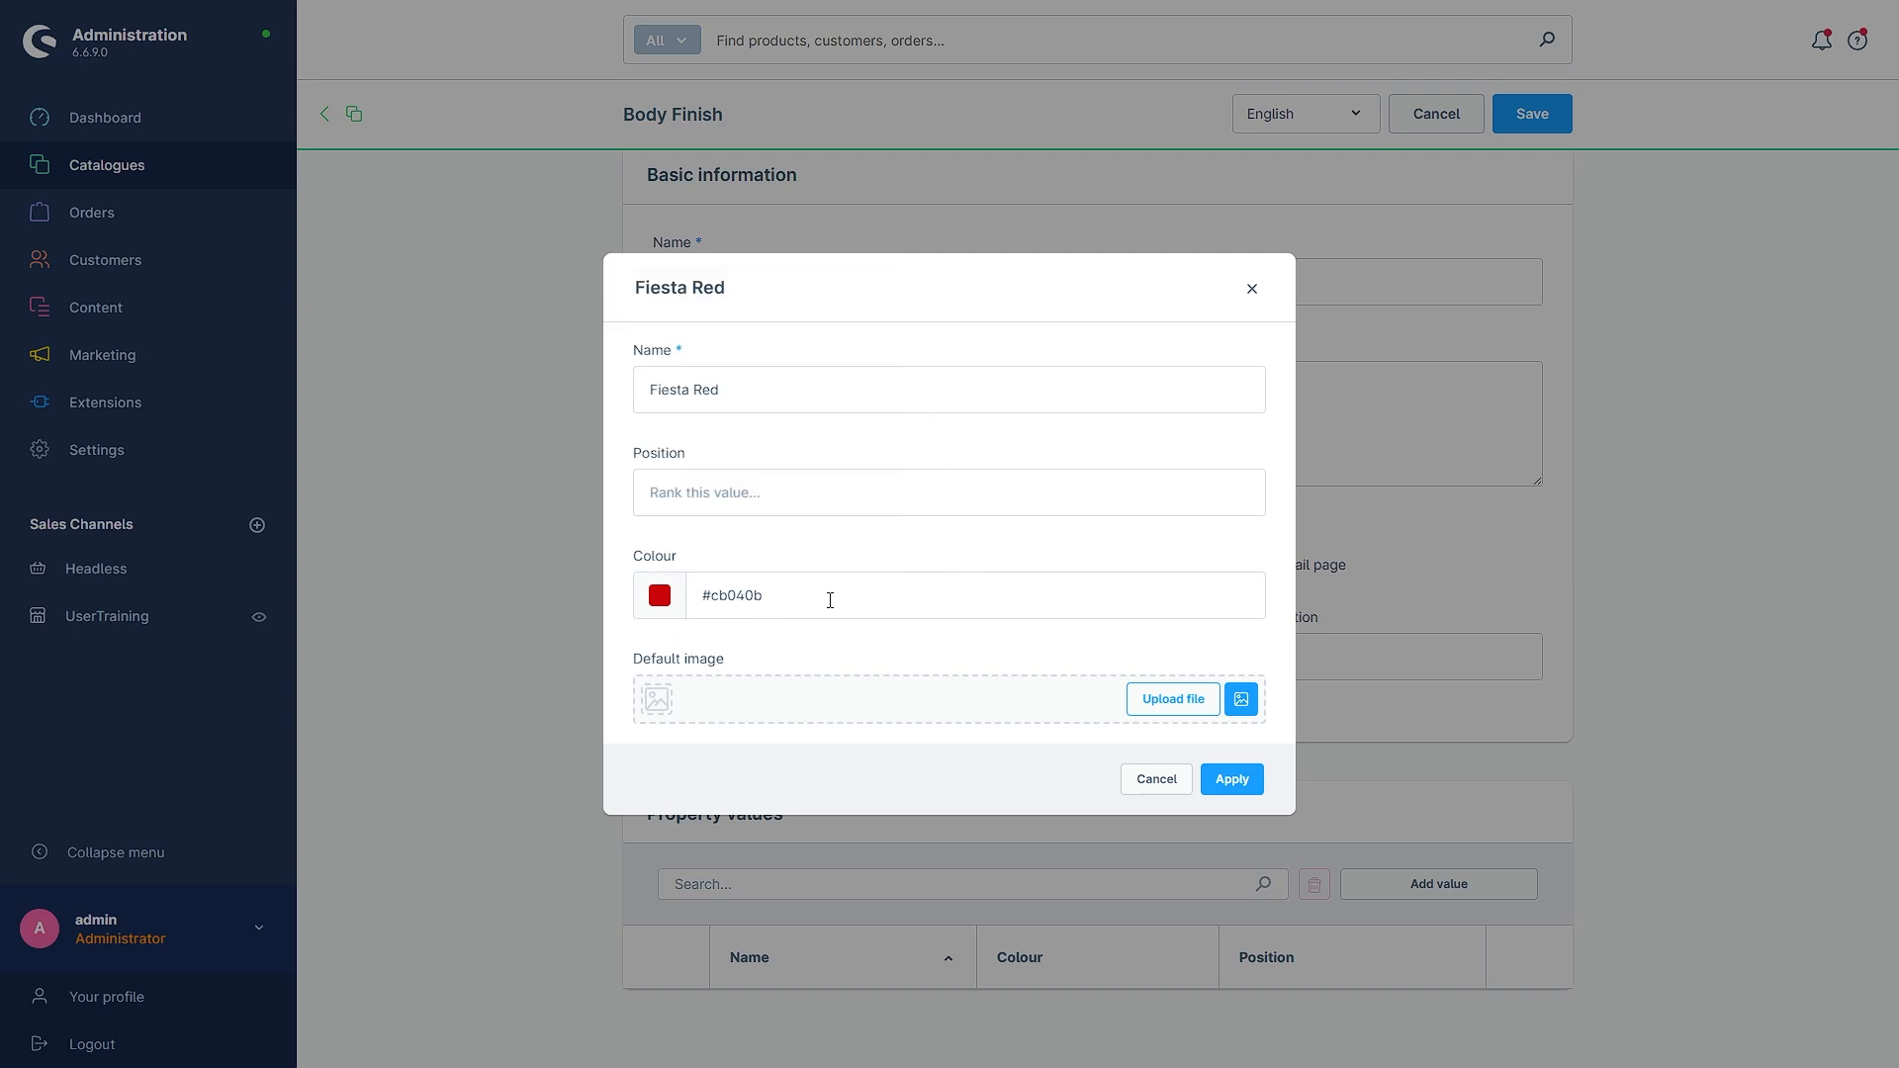
pyautogui.click(1231, 779)
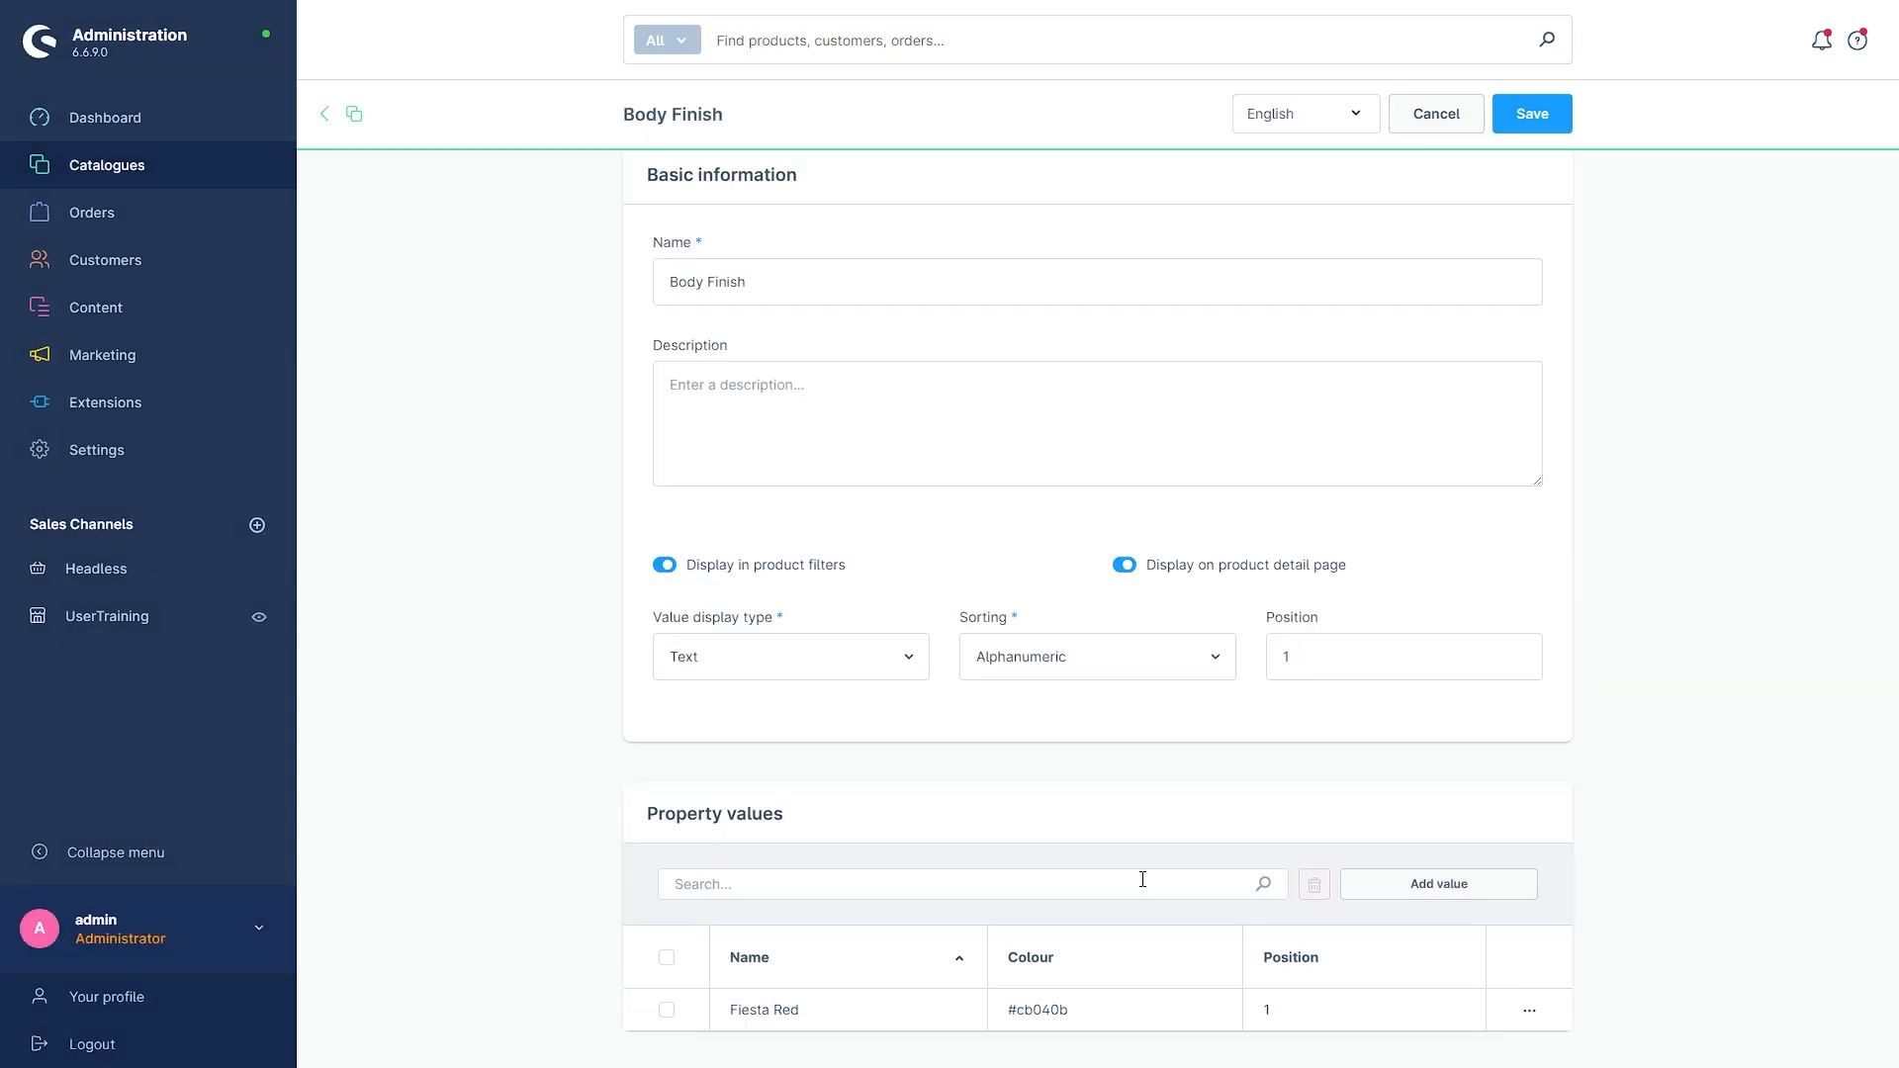
# - Add the value Olympic White with the colour #ffffff to Body Finish and save the property
pyautogui.scroll(-1, 1141, 878)
pyautogui.click(1472, 849)
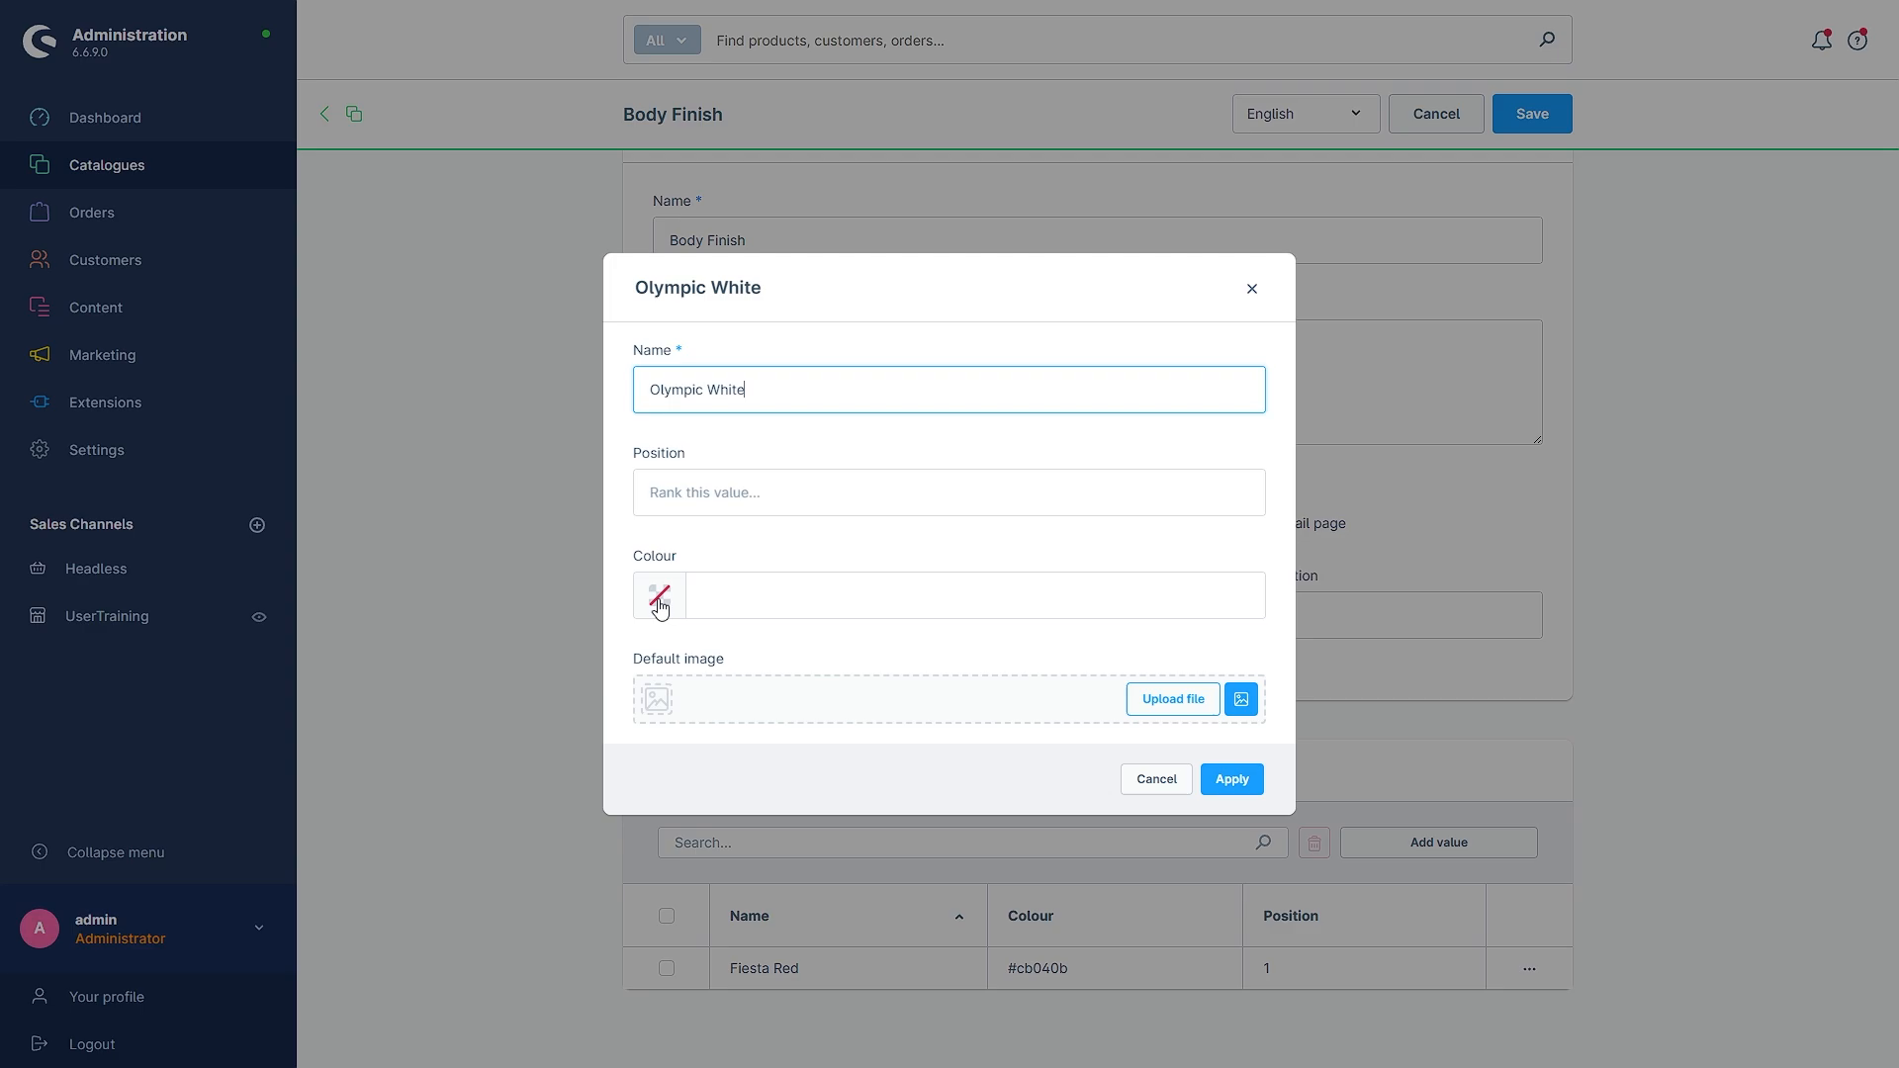
pyautogui.click(659, 594)
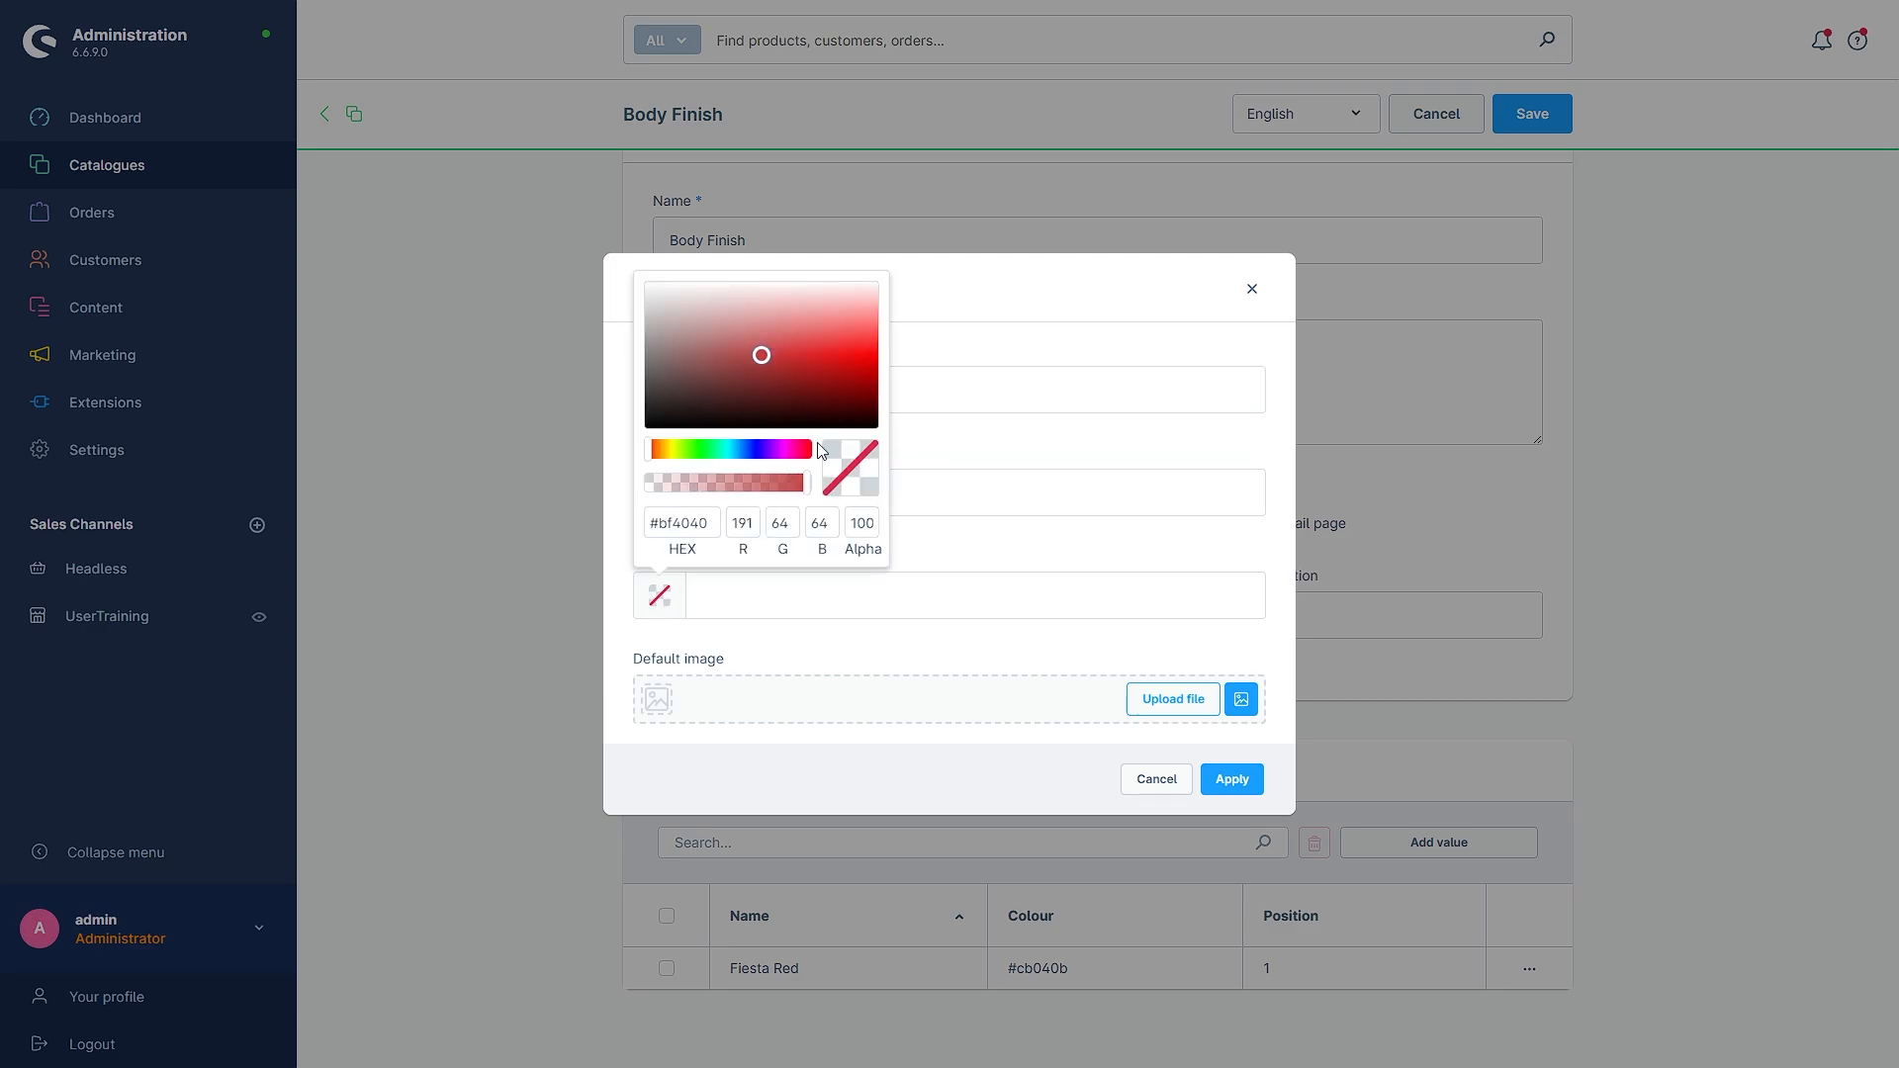
pyautogui.moveTo(803, 294); pyautogui.dragTo(835, 278)
pyautogui.click(1071, 636)
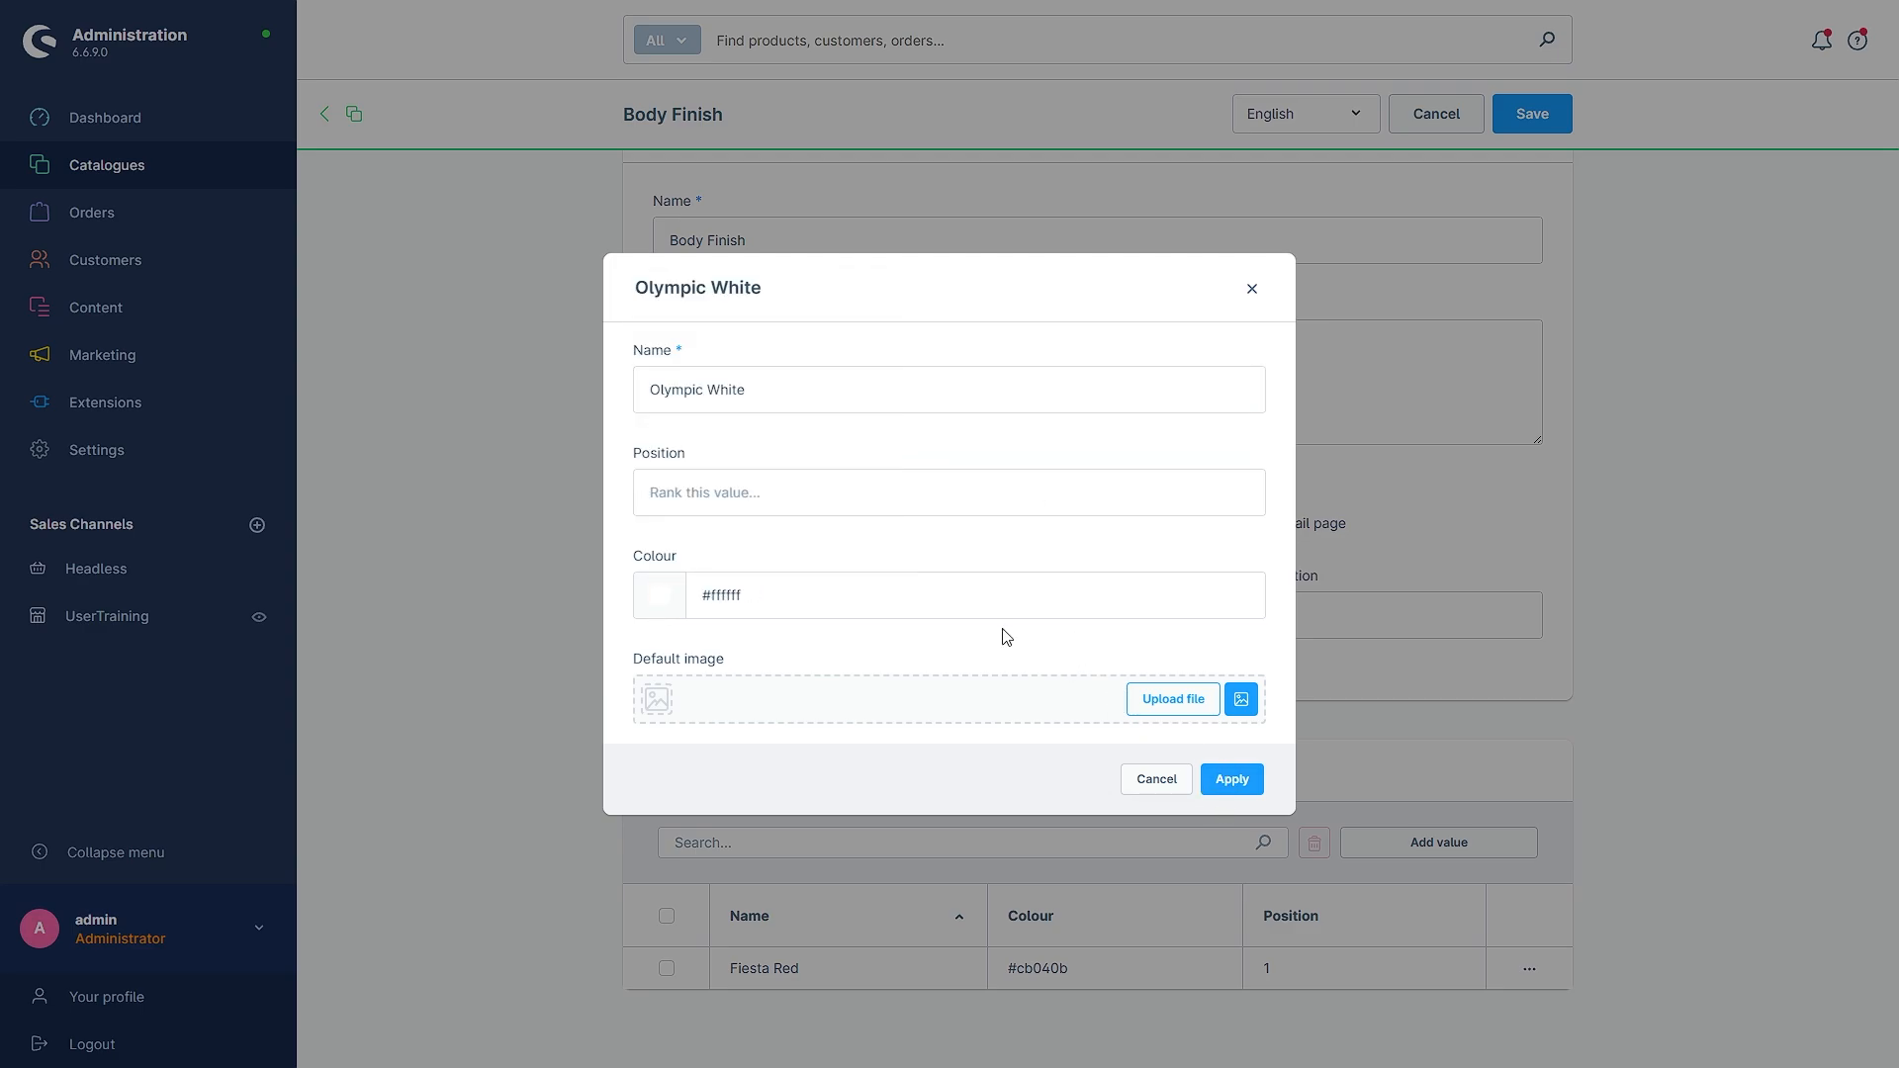
pyautogui.click(1231, 780)
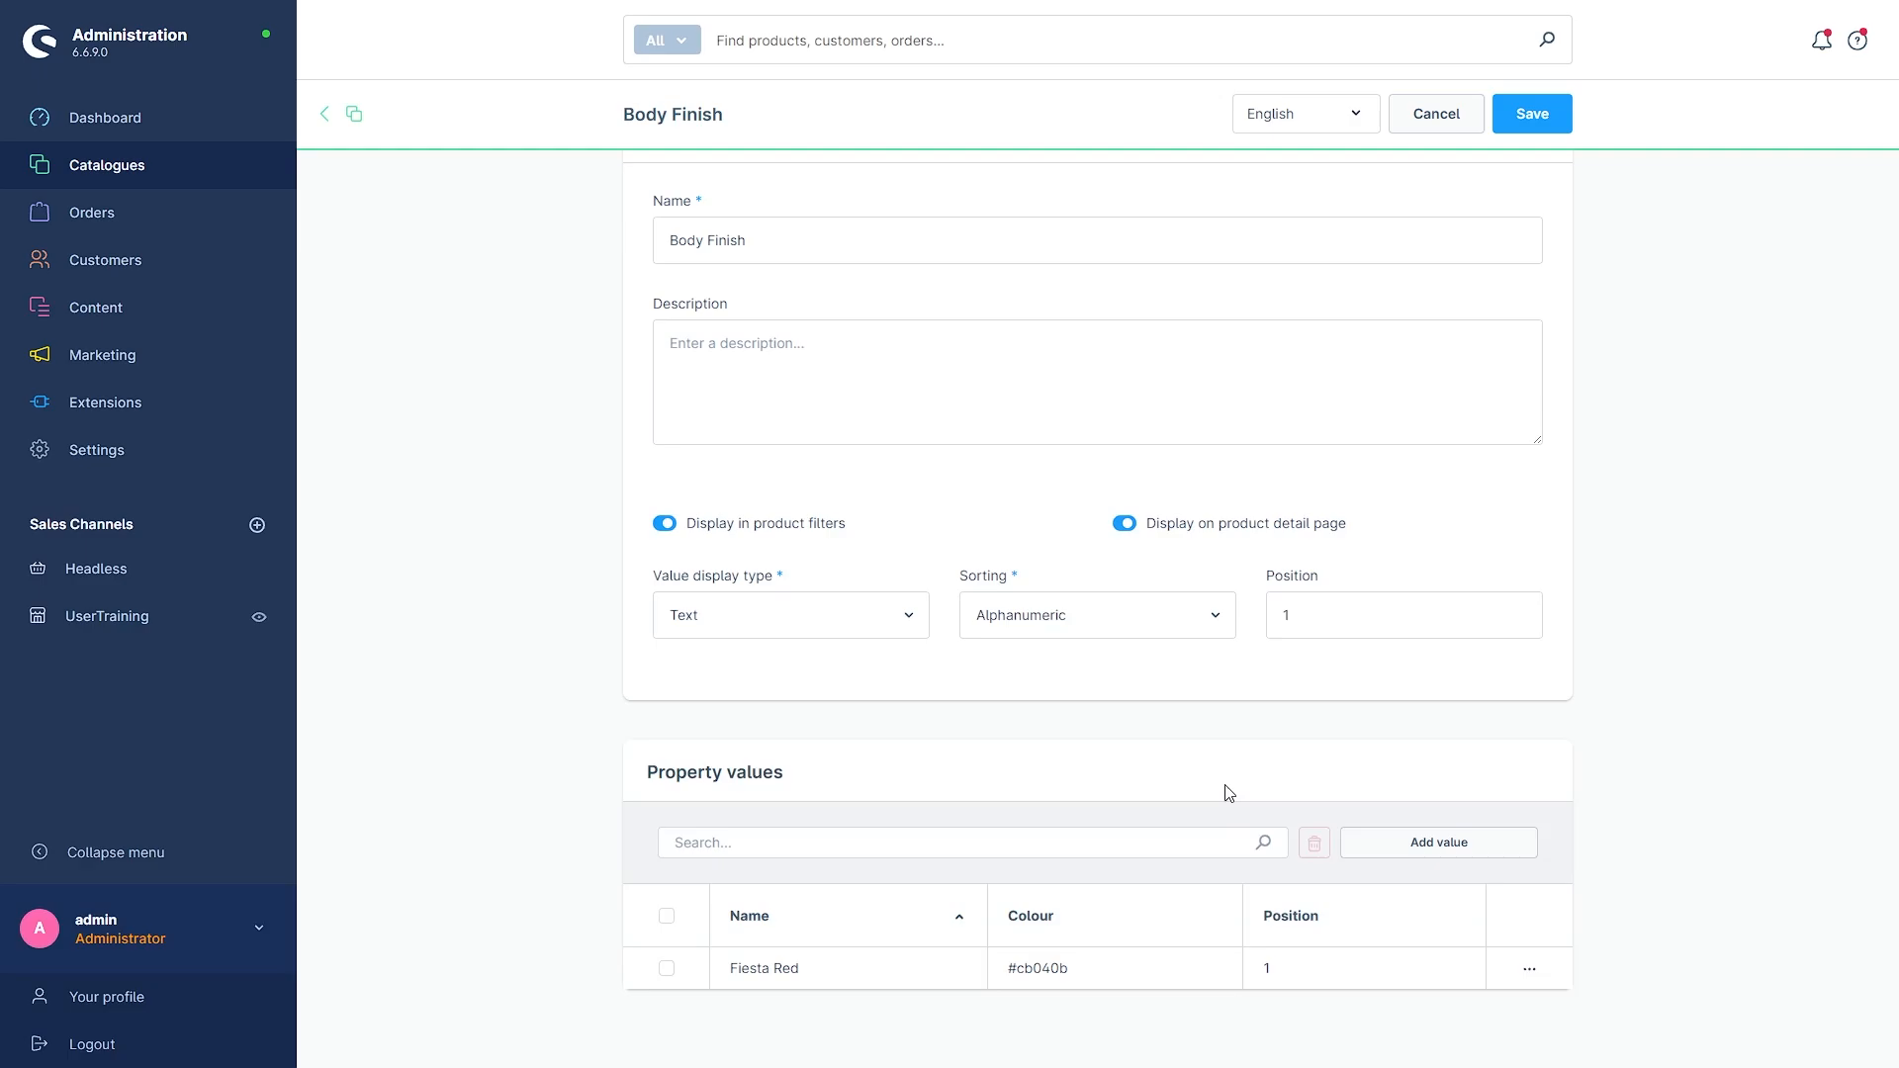
pyautogui.click(1548, 114)
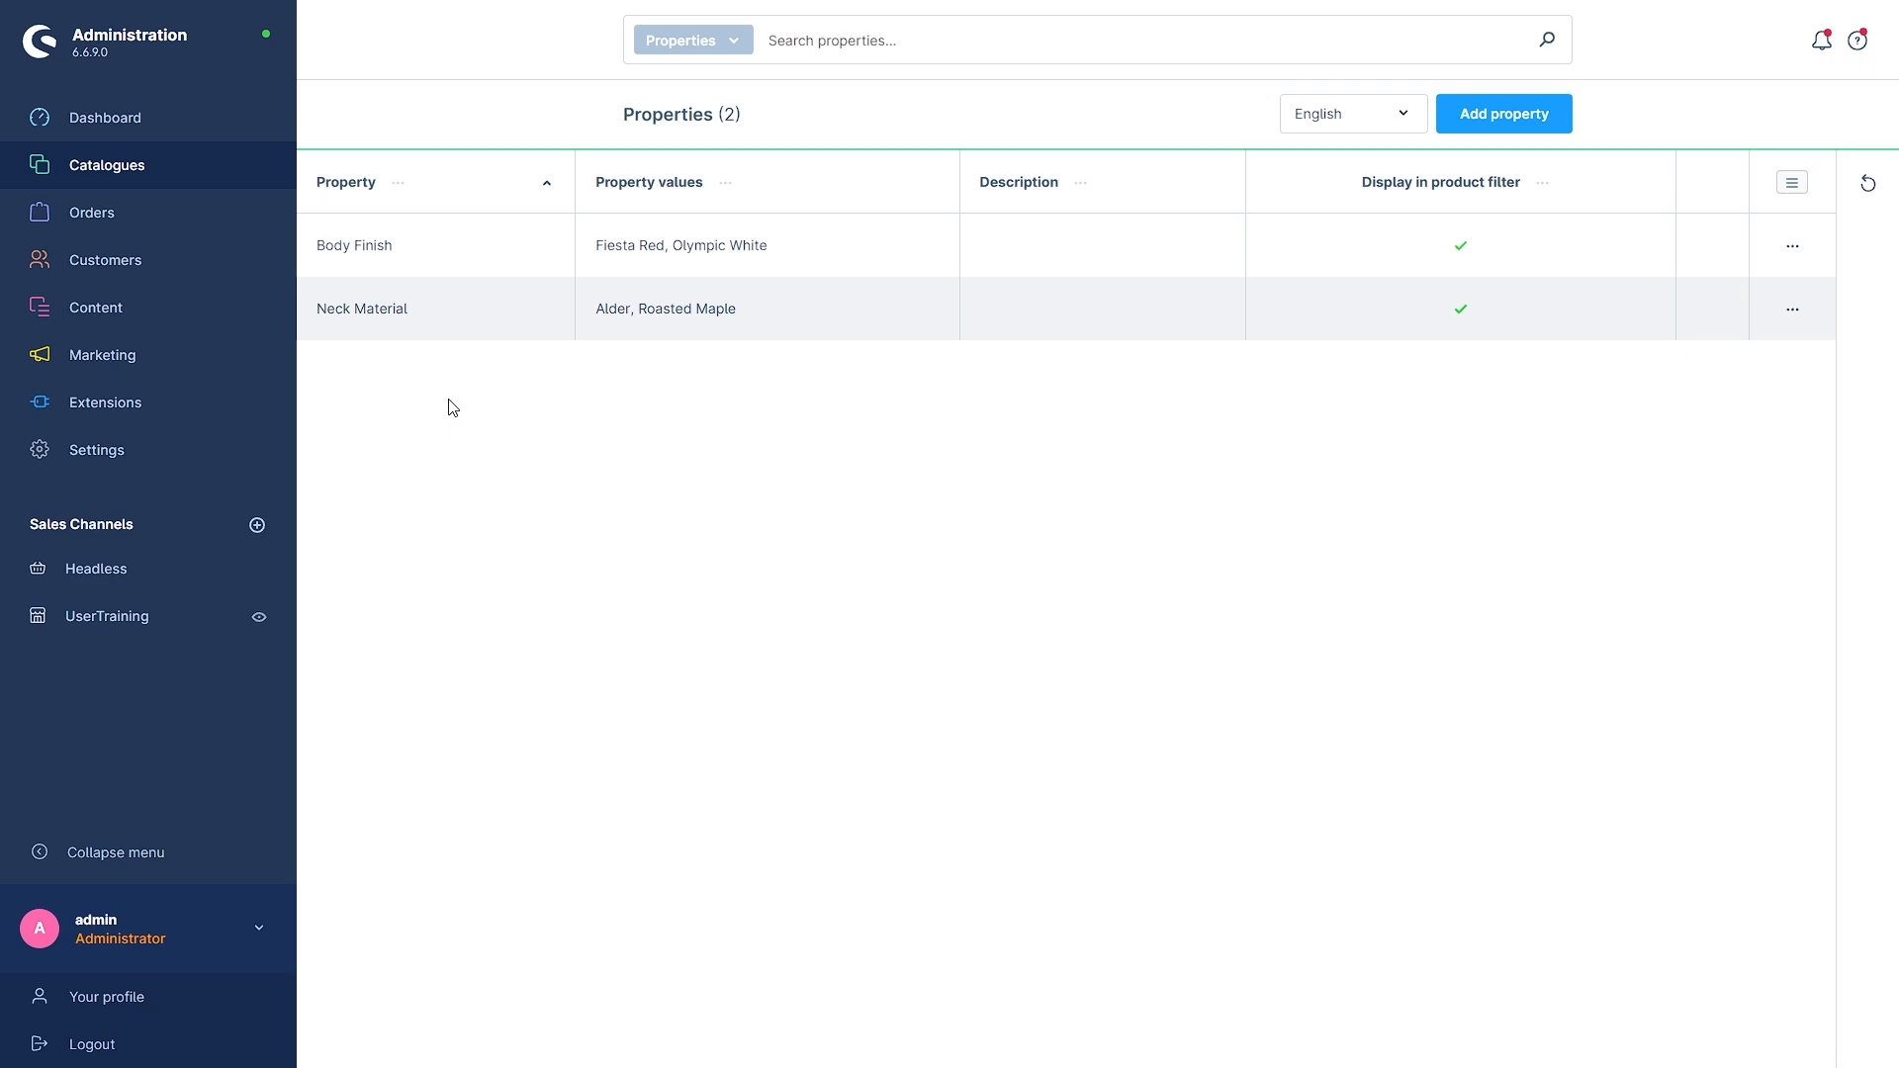
# - Open the specifications of the product American Ultra Stratocaster at its properties section
pyautogui.moveTo(191, 178)
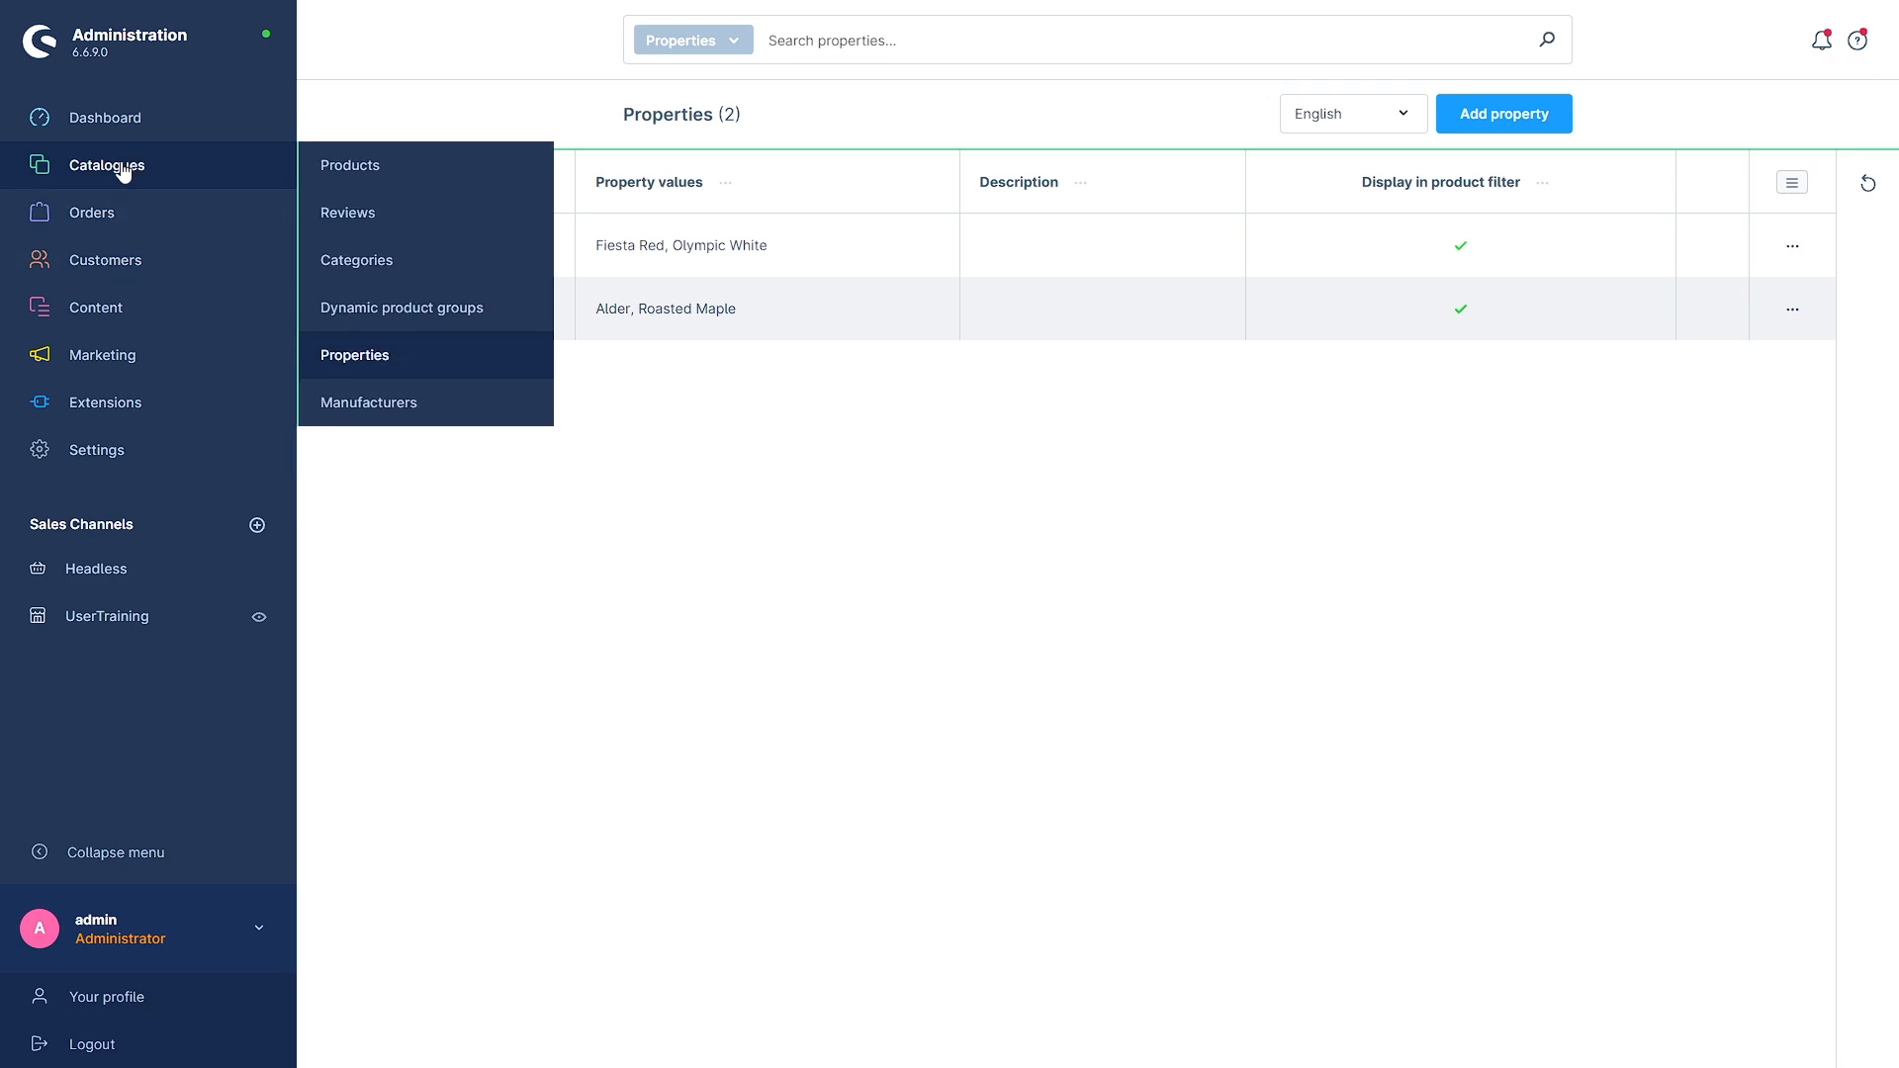
pyautogui.click(362, 170)
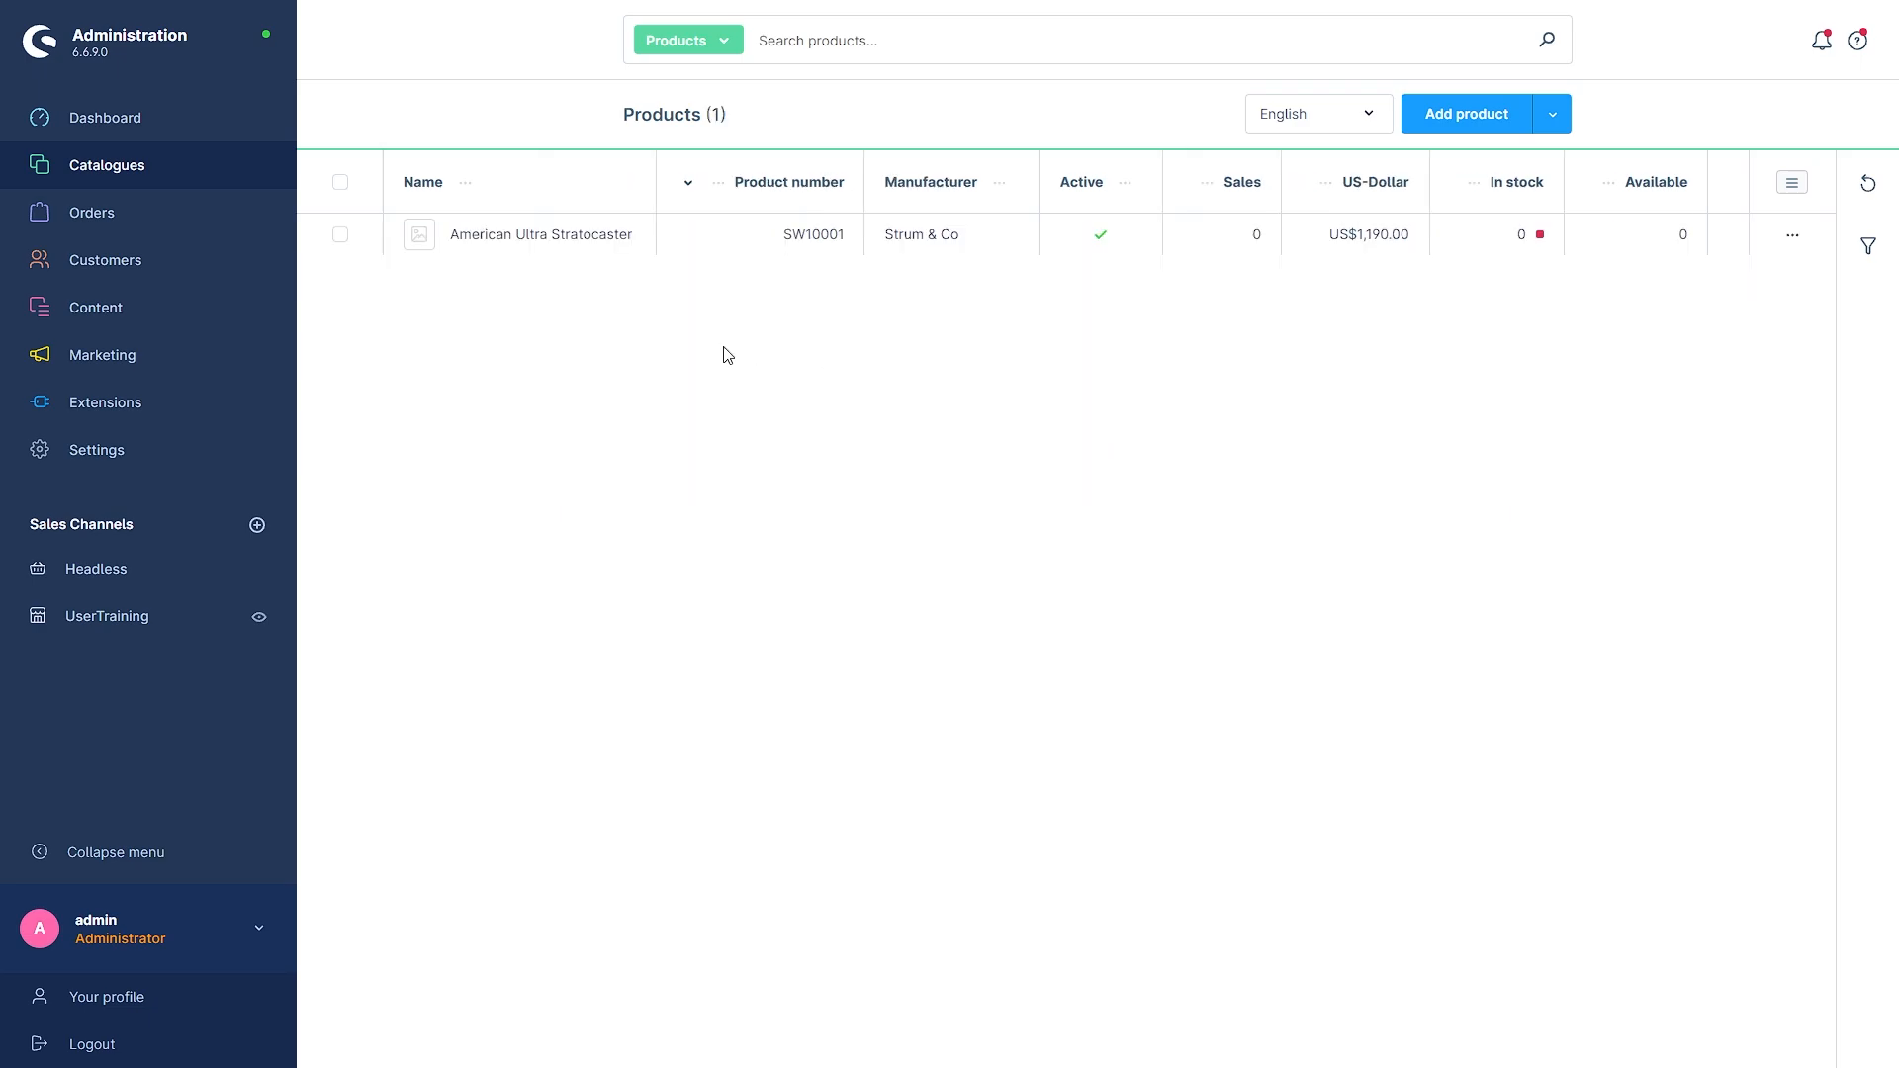
pyautogui.click(591, 237)
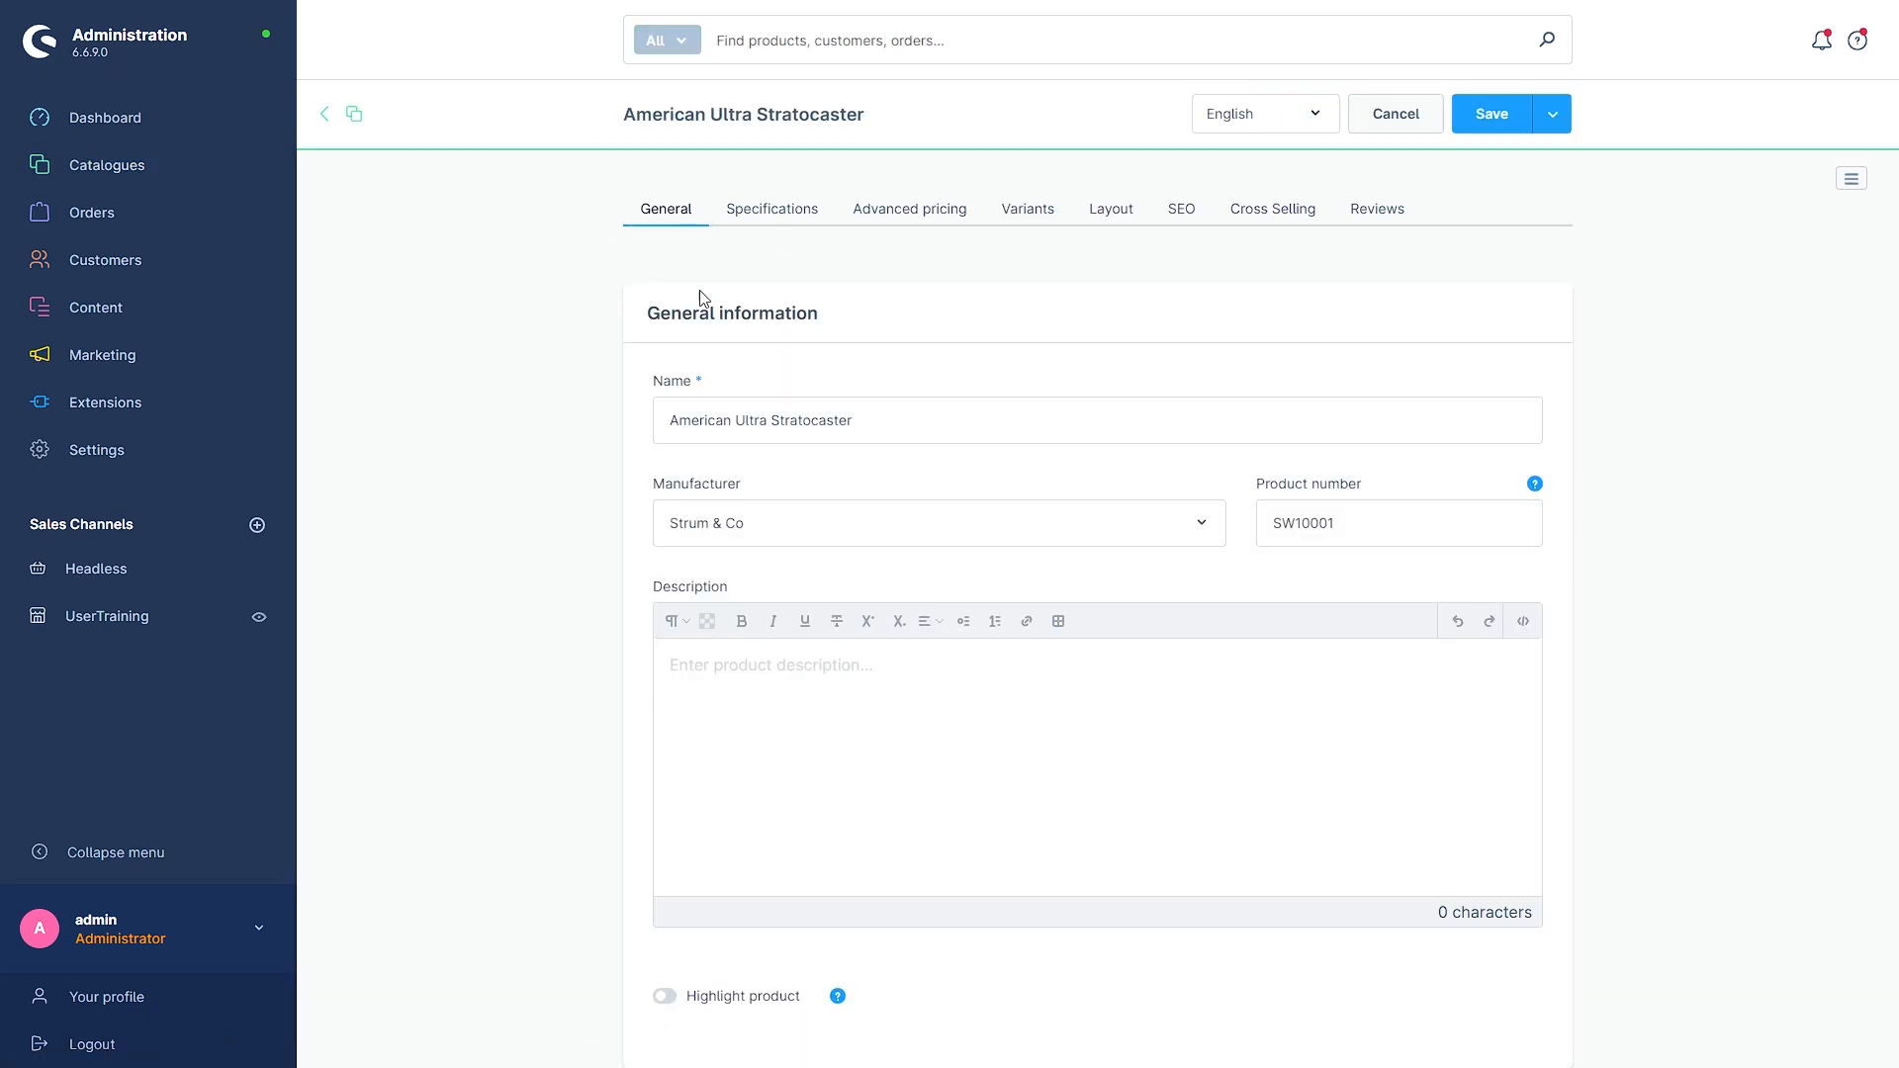
pyautogui.click(795, 202)
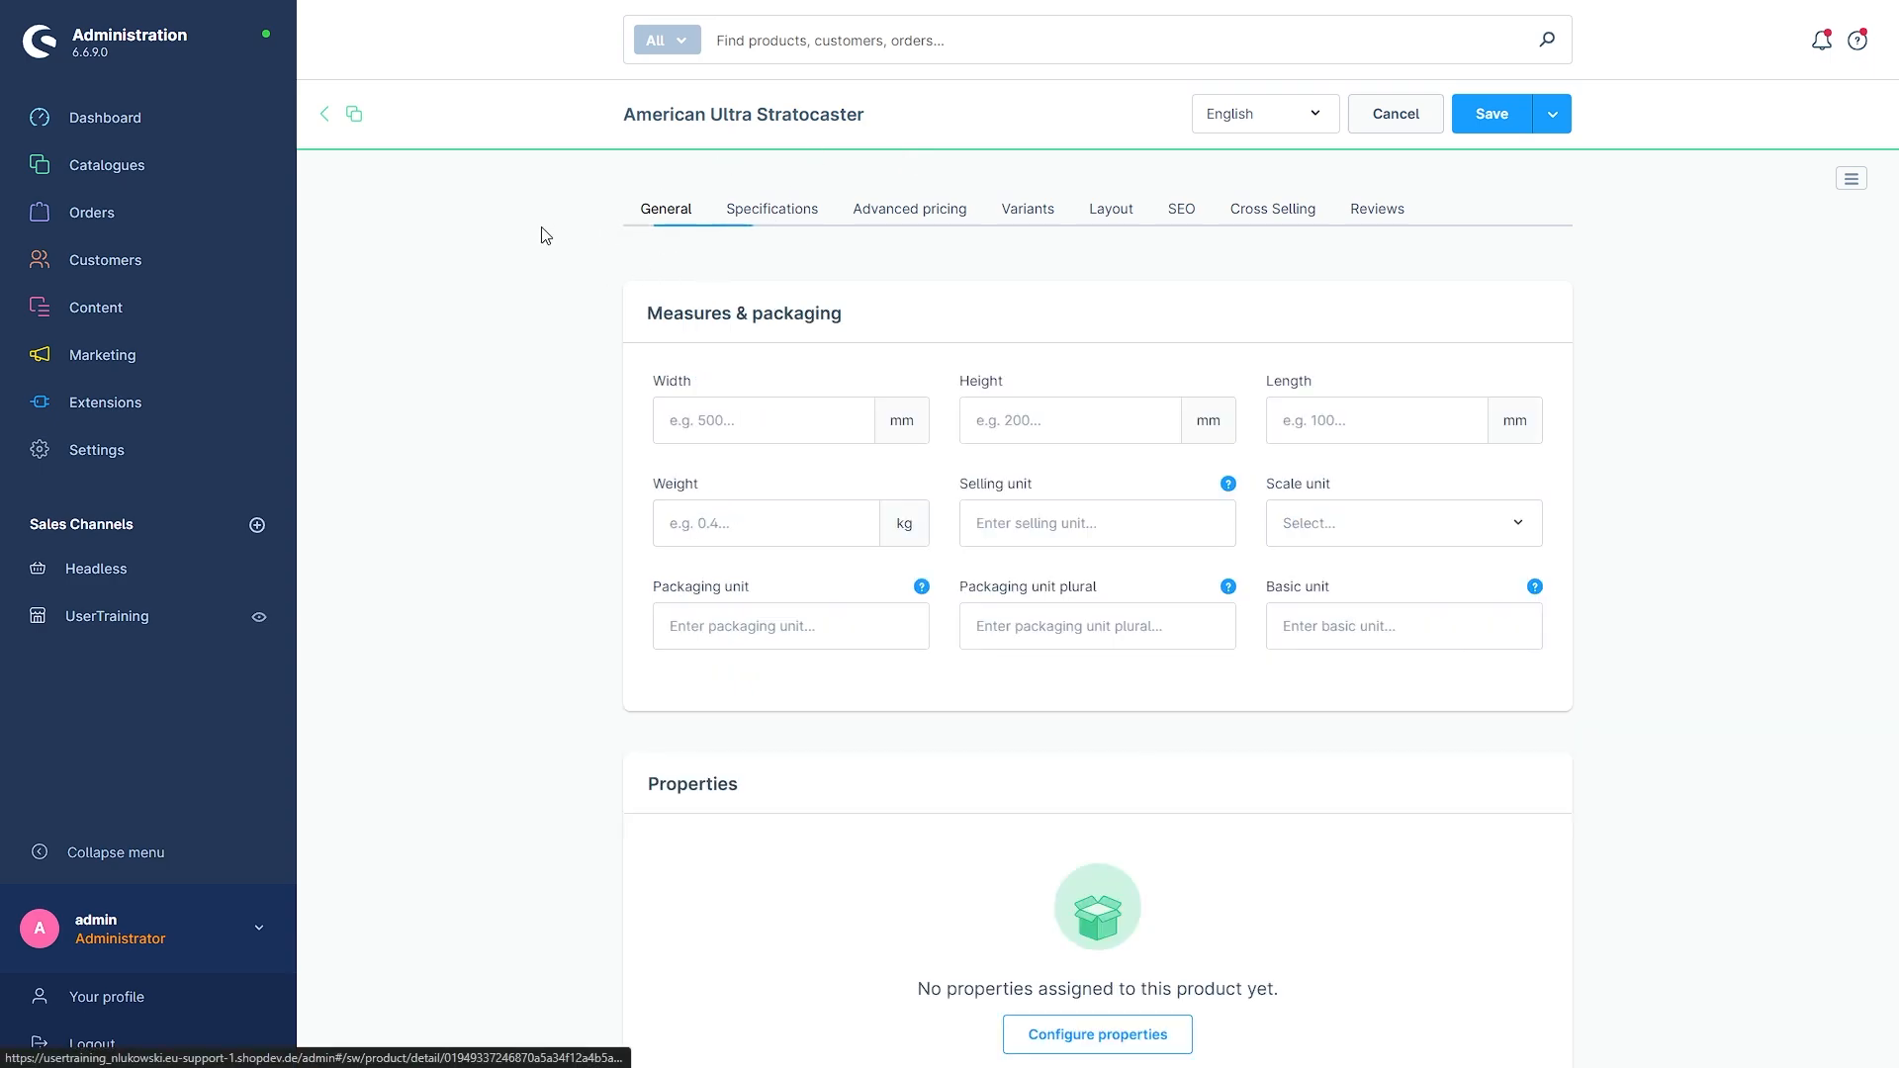
pyautogui.scroll(-4, 703, 360)
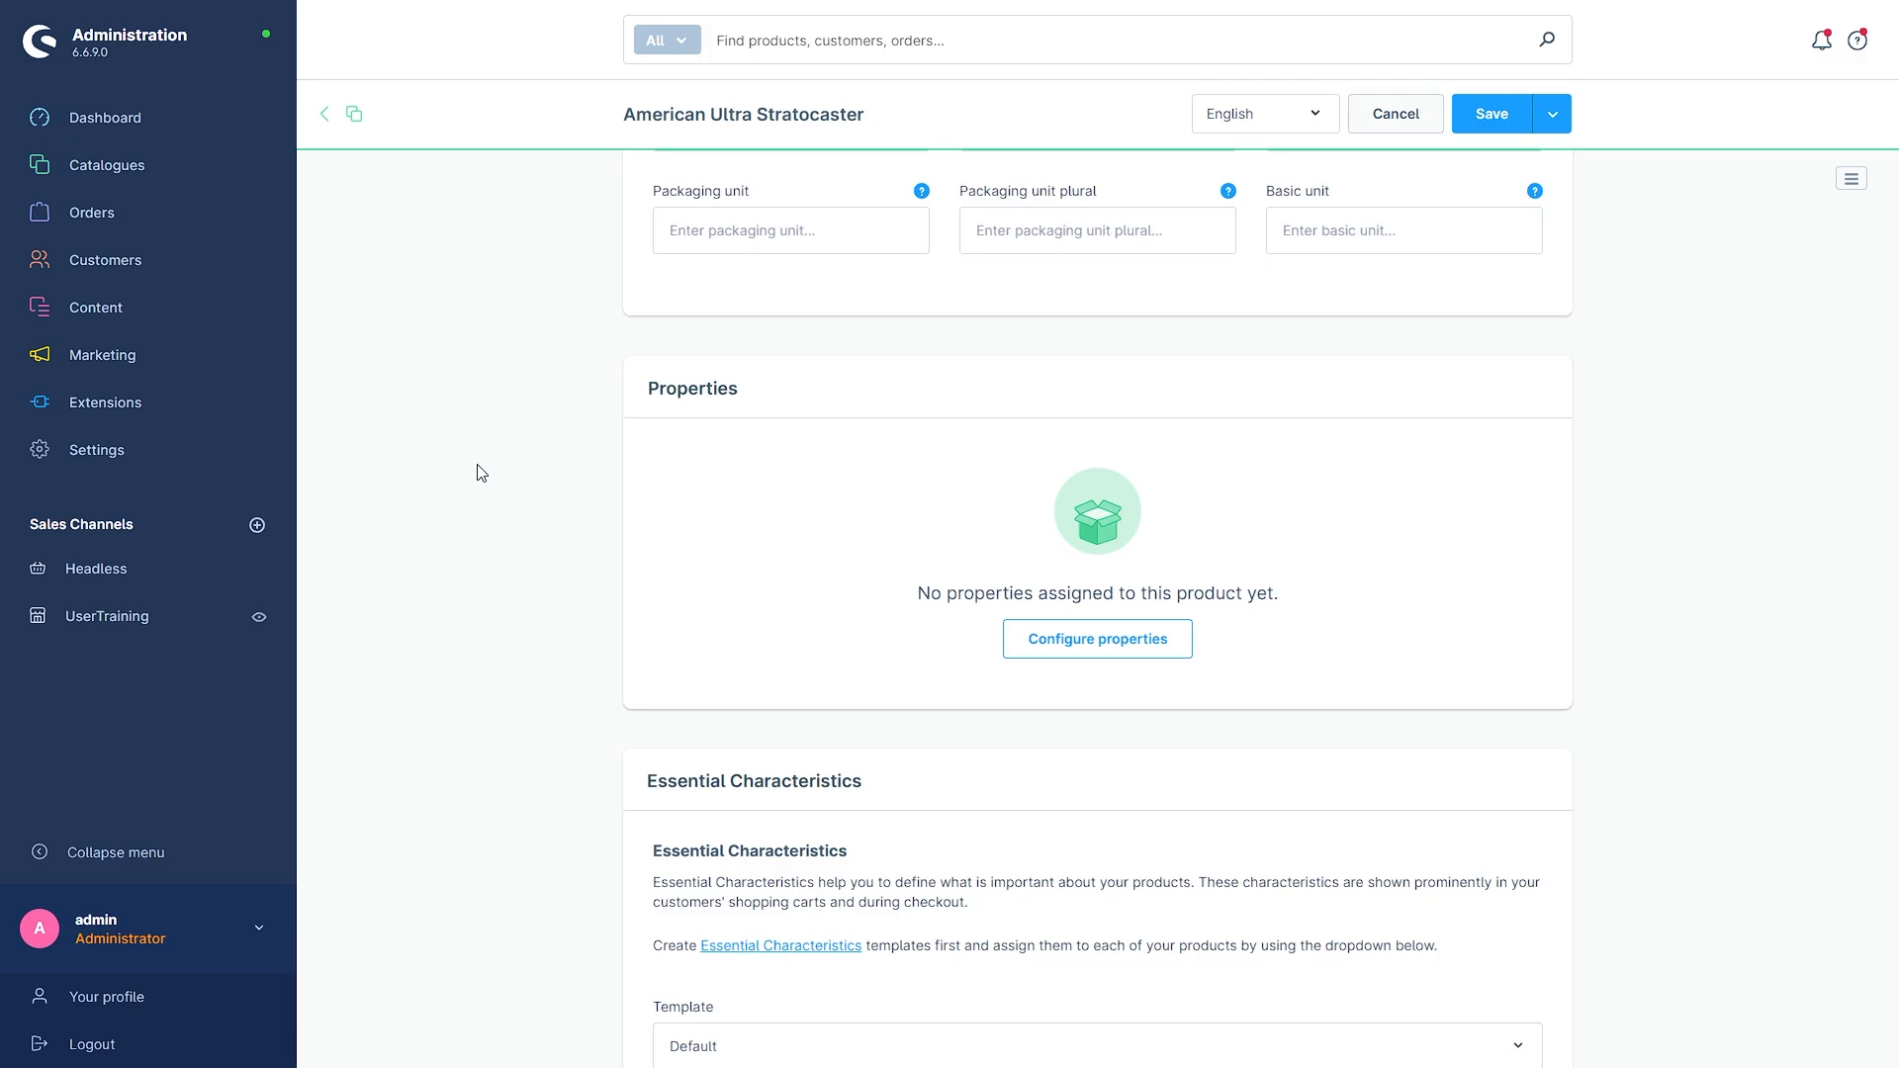
# - Assign Body Finish values Fiesta Red and Olympic White and Neck Material values Alder and Roasted Maple to the product, and save it
pyautogui.click(1085, 650)
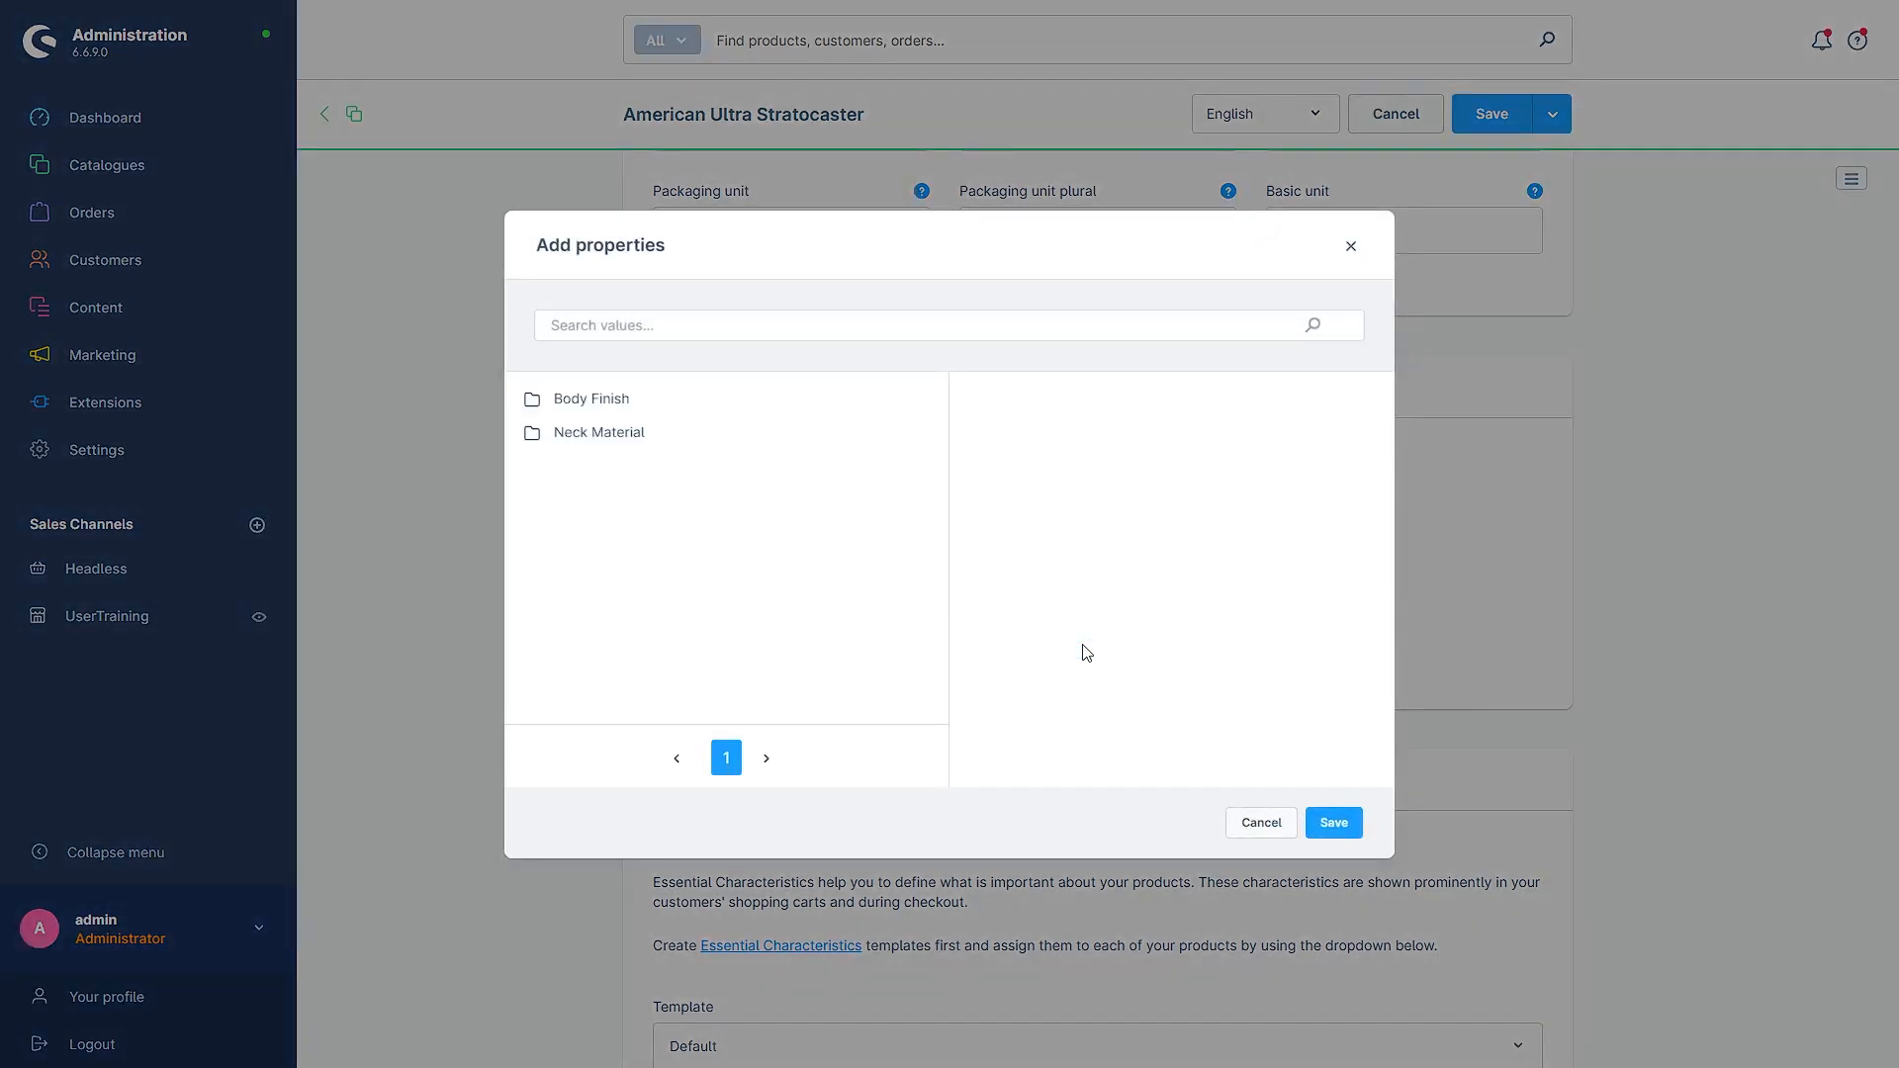
pyautogui.click(579, 407)
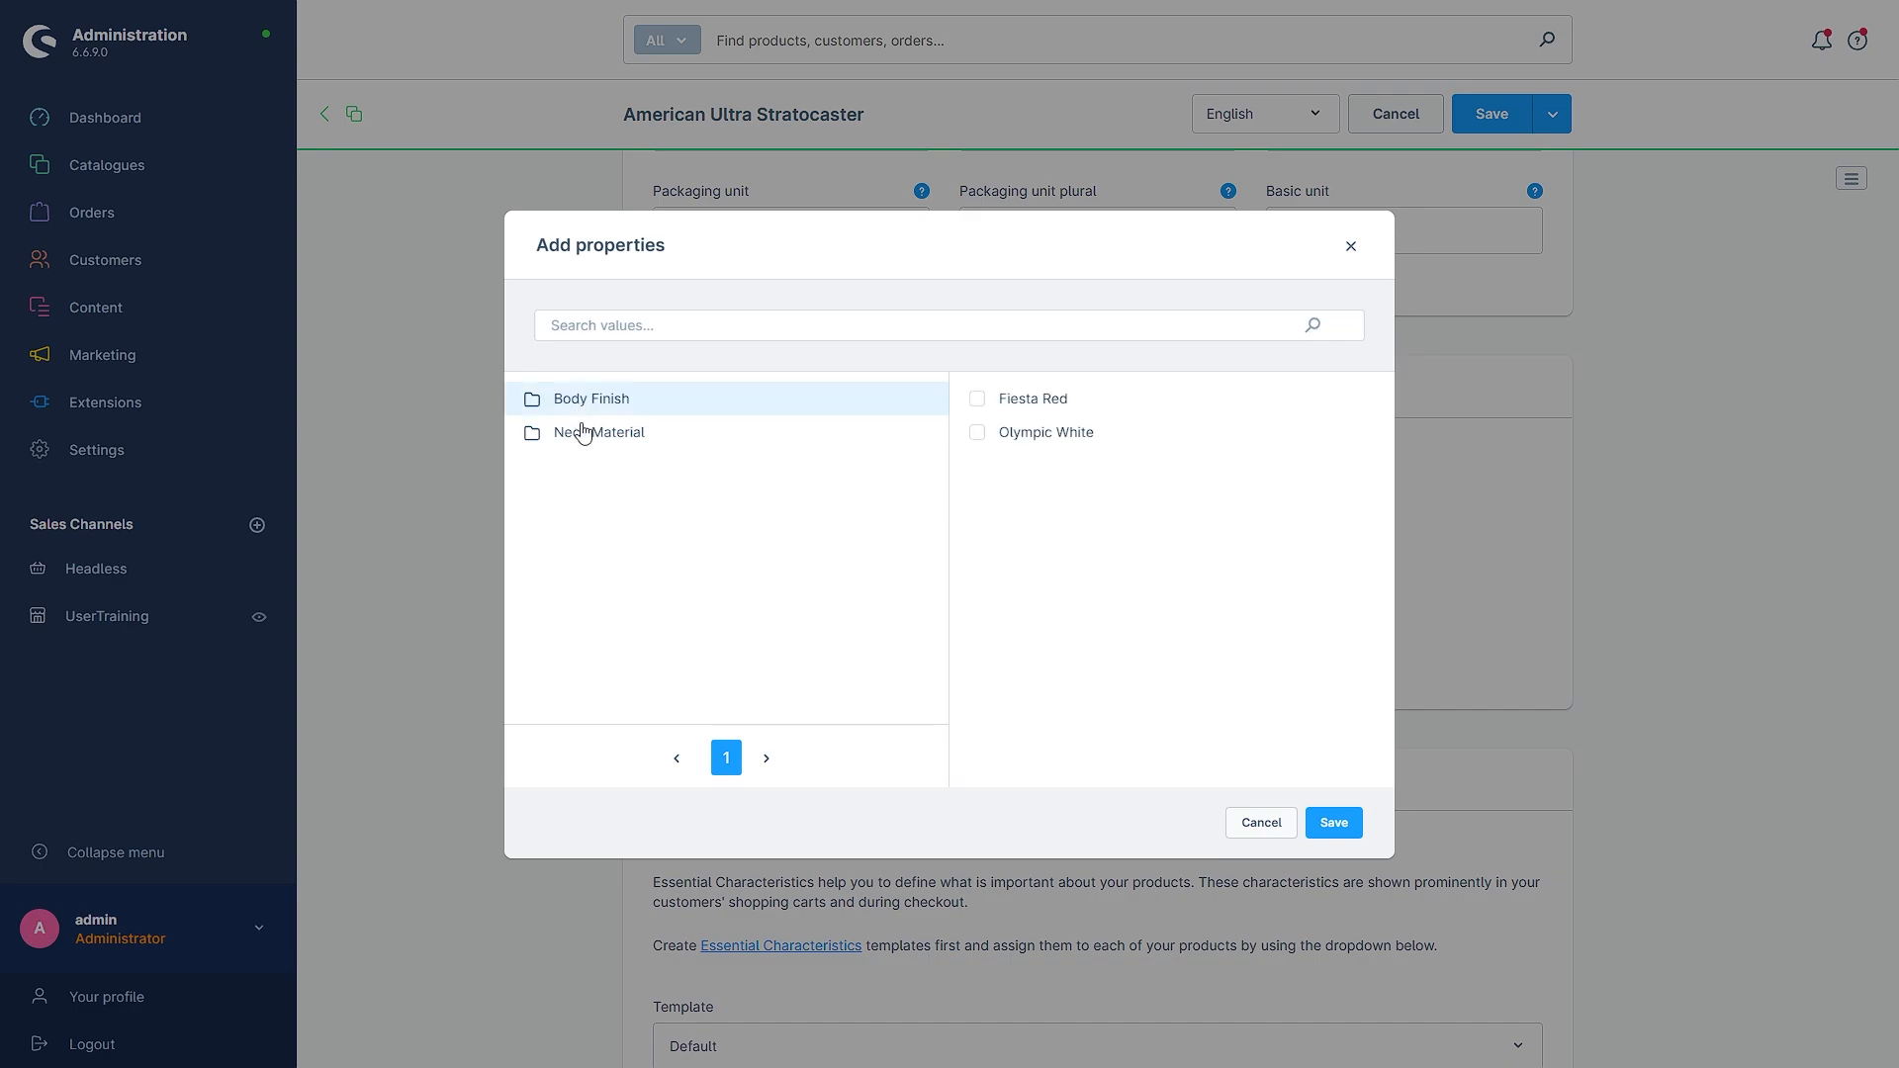
pyautogui.click(978, 398)
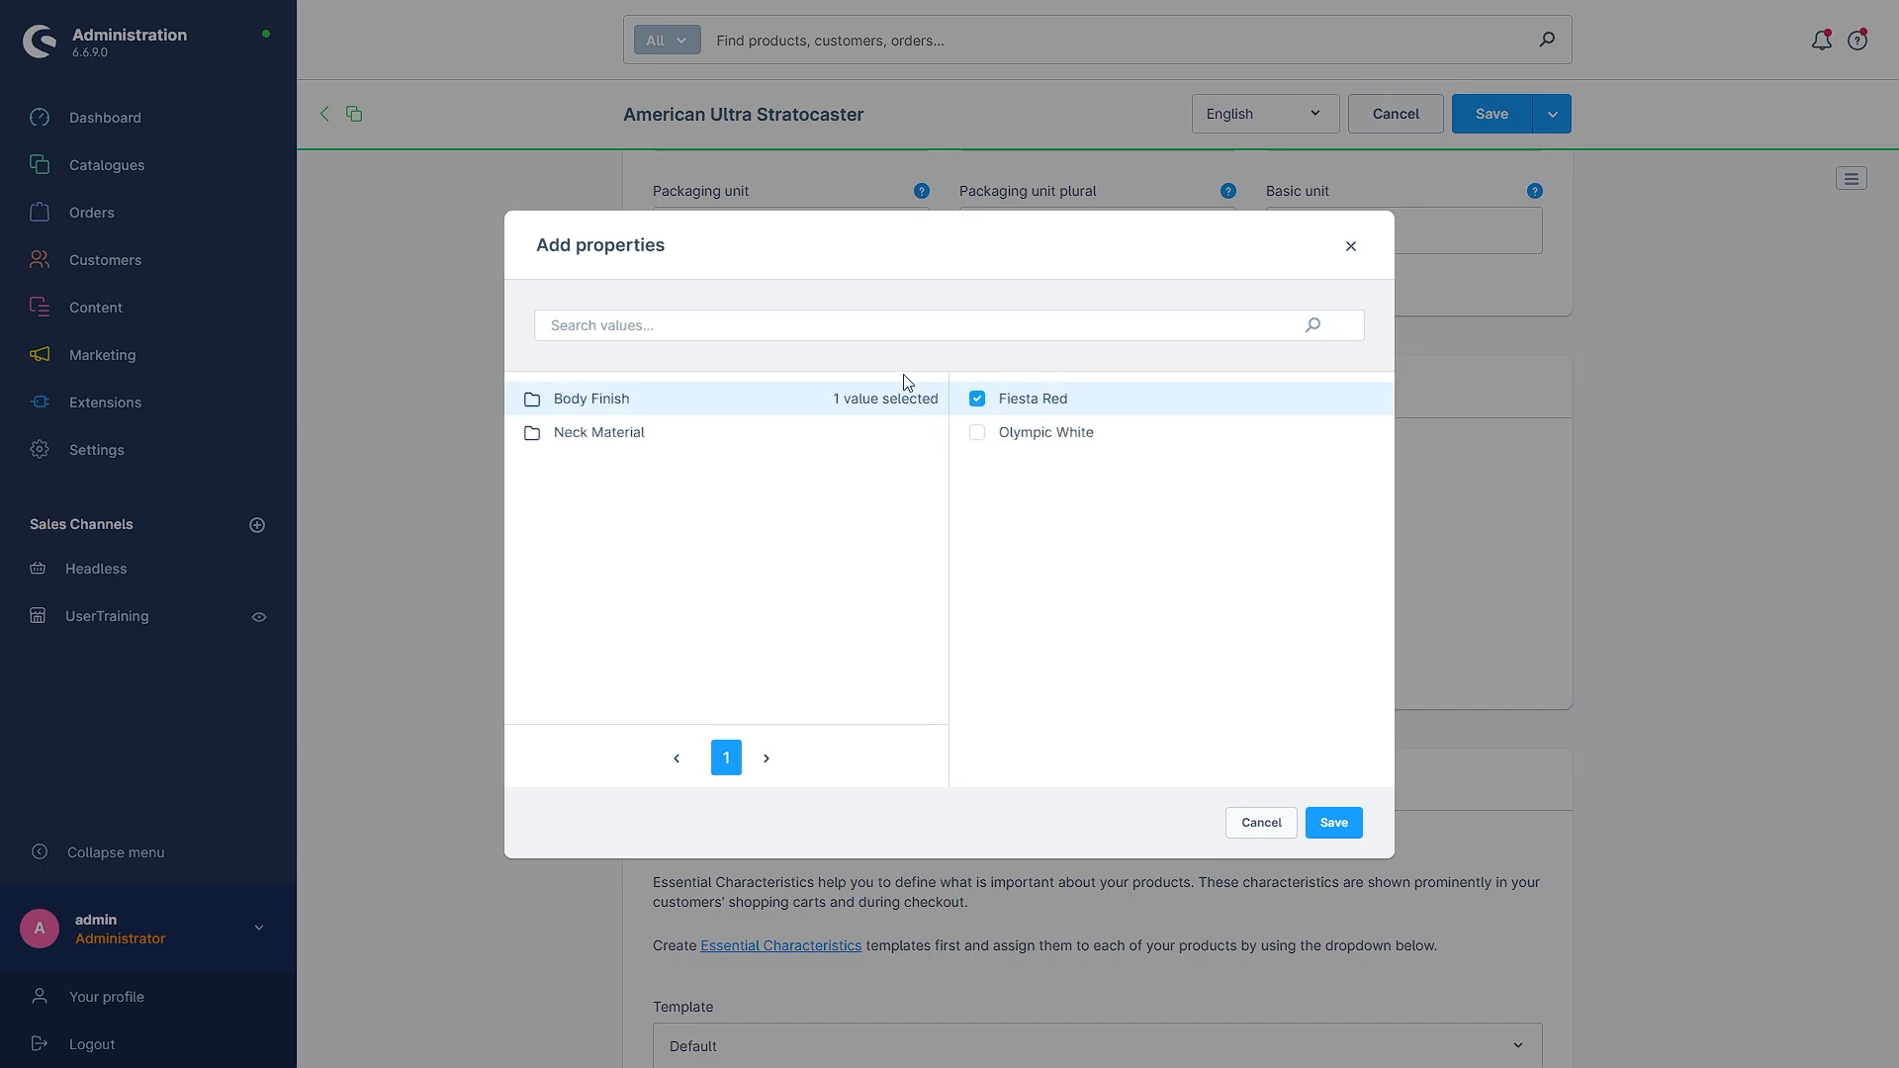
pyautogui.click(978, 437)
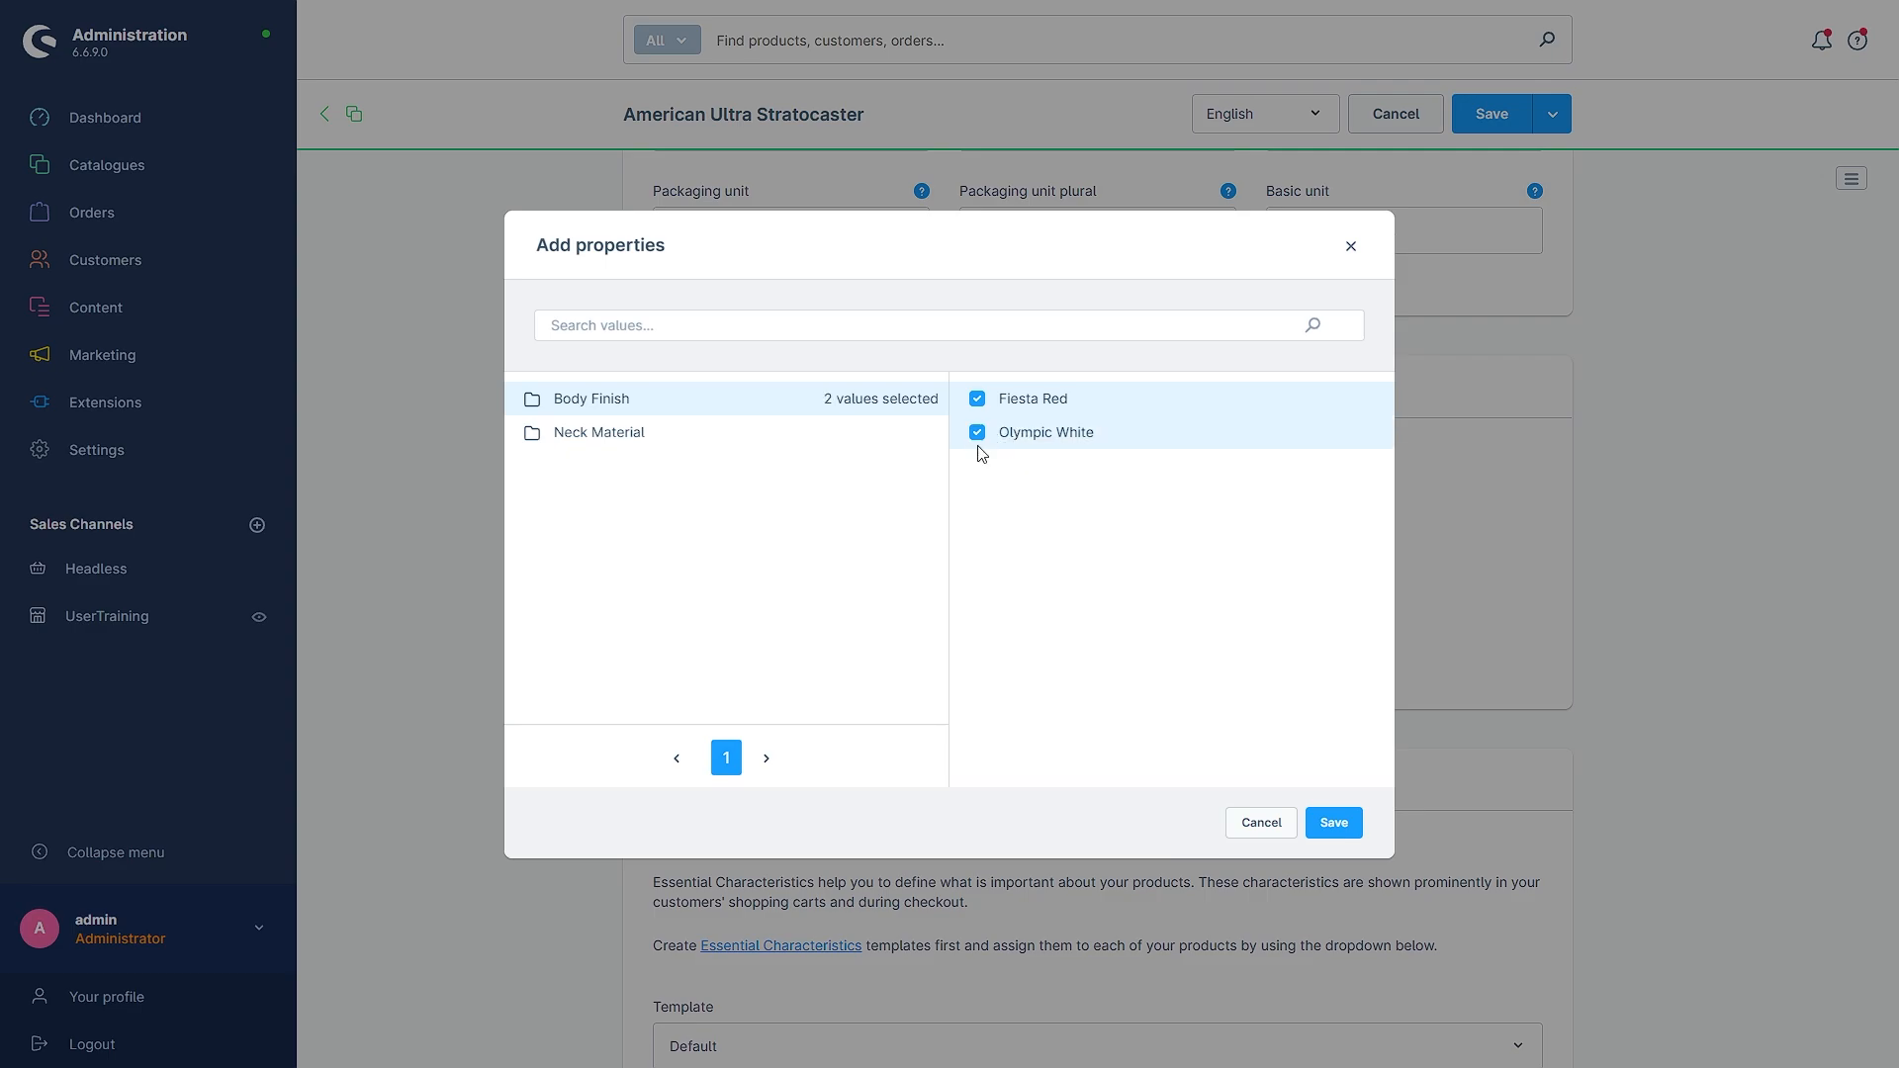
pyautogui.click(580, 439)
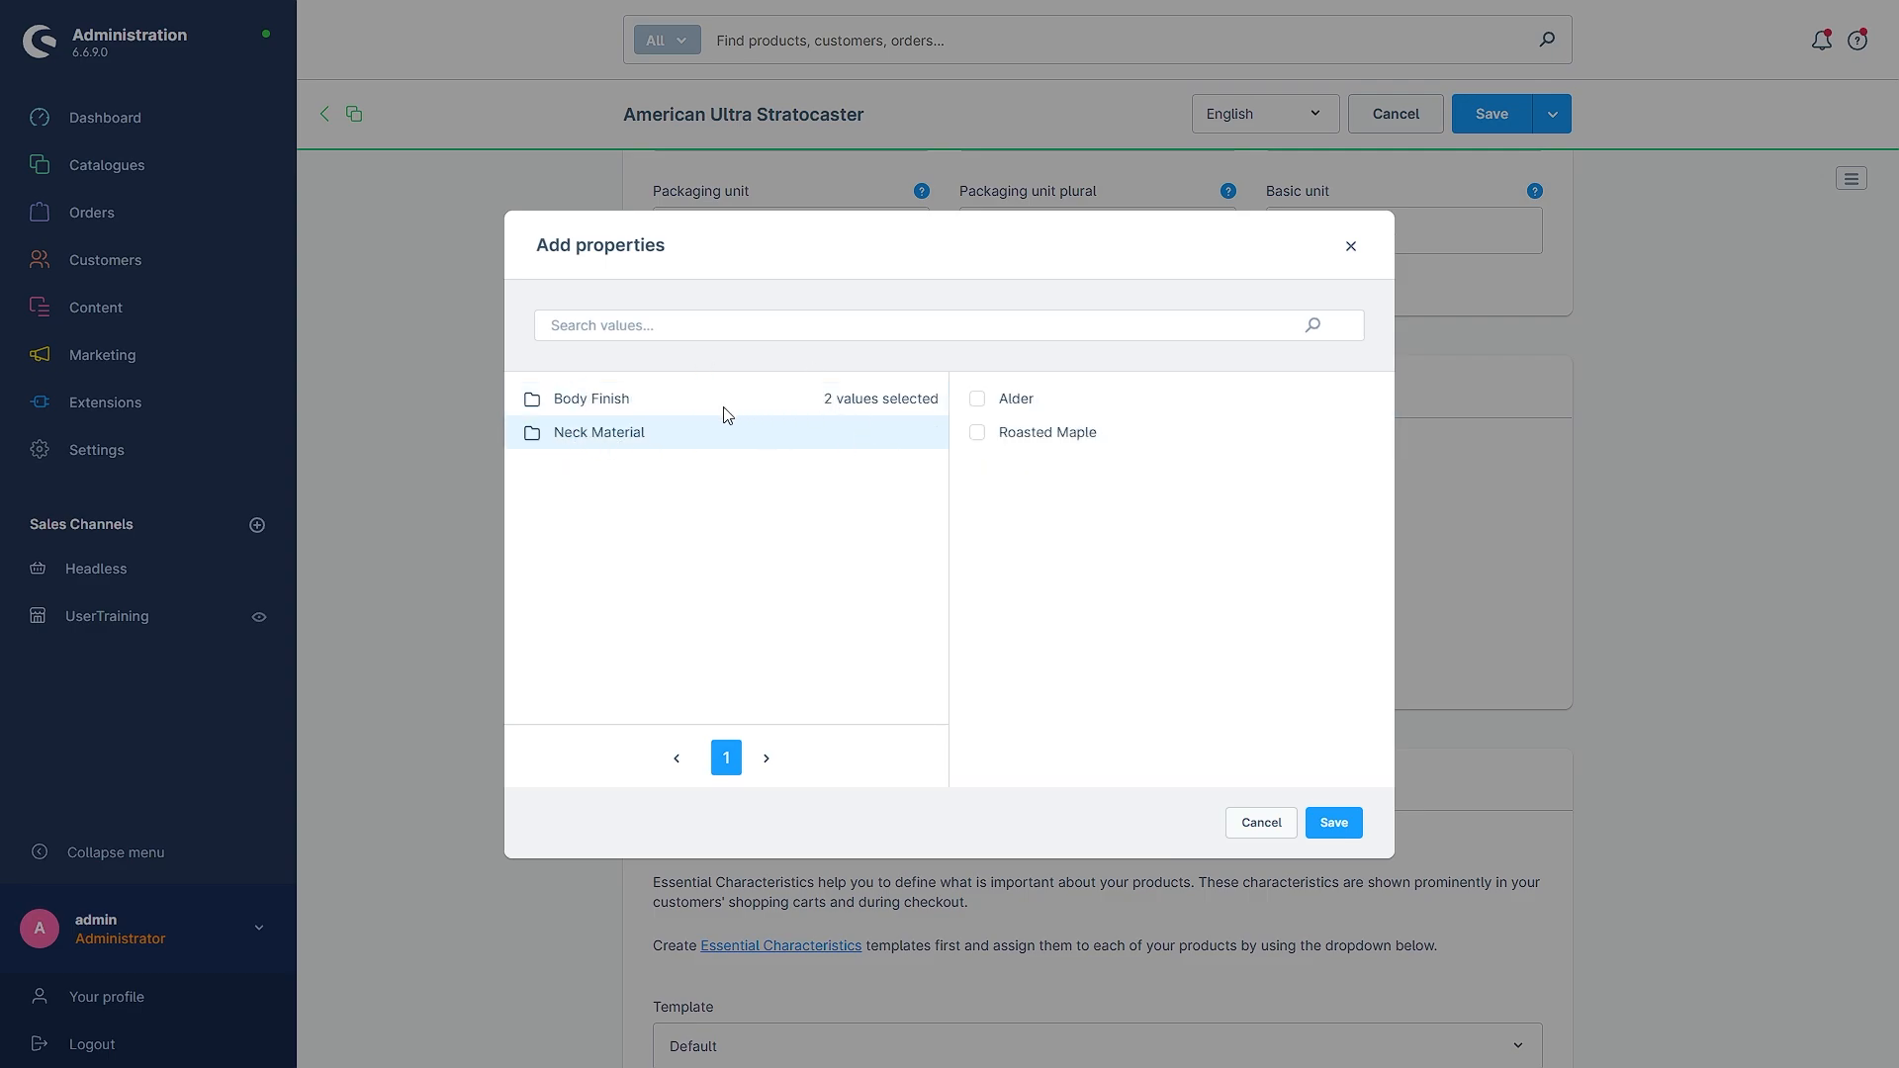
pyautogui.click(980, 406)
pyautogui.click(979, 434)
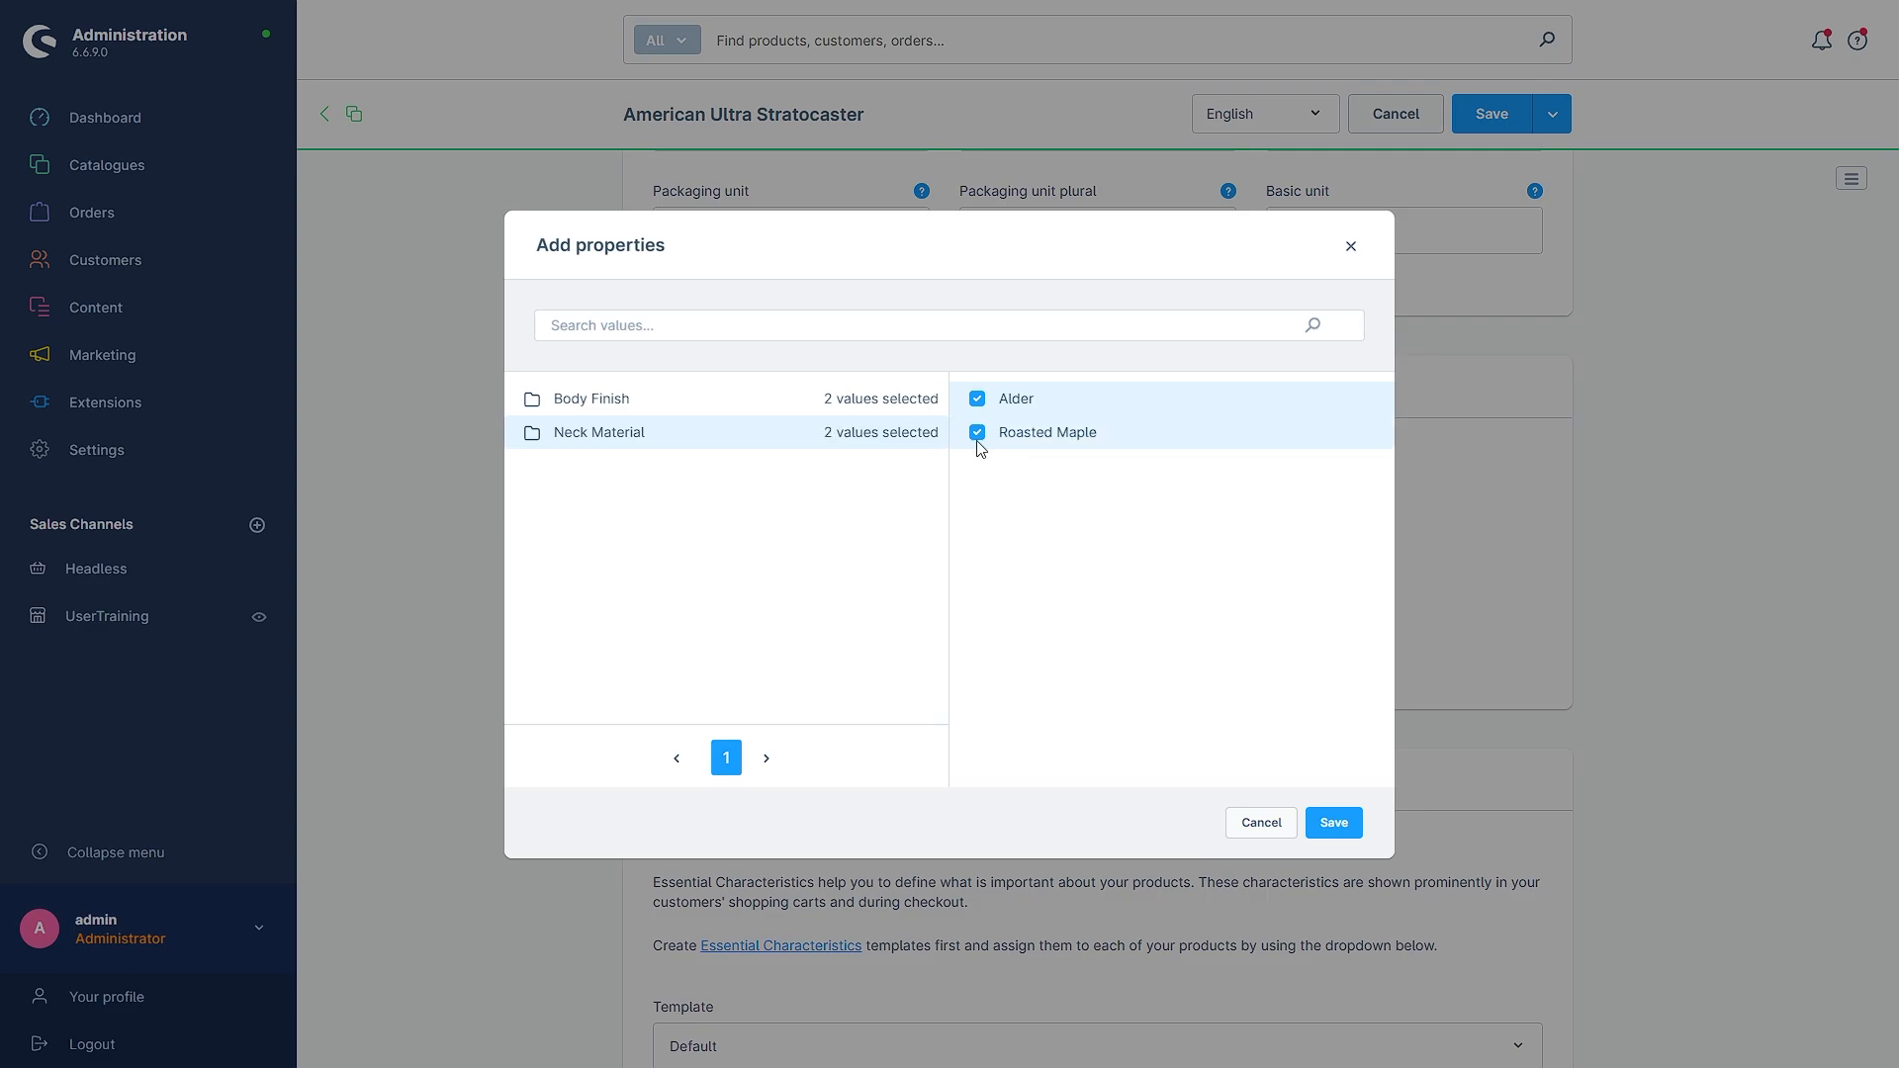
pyautogui.click(1334, 823)
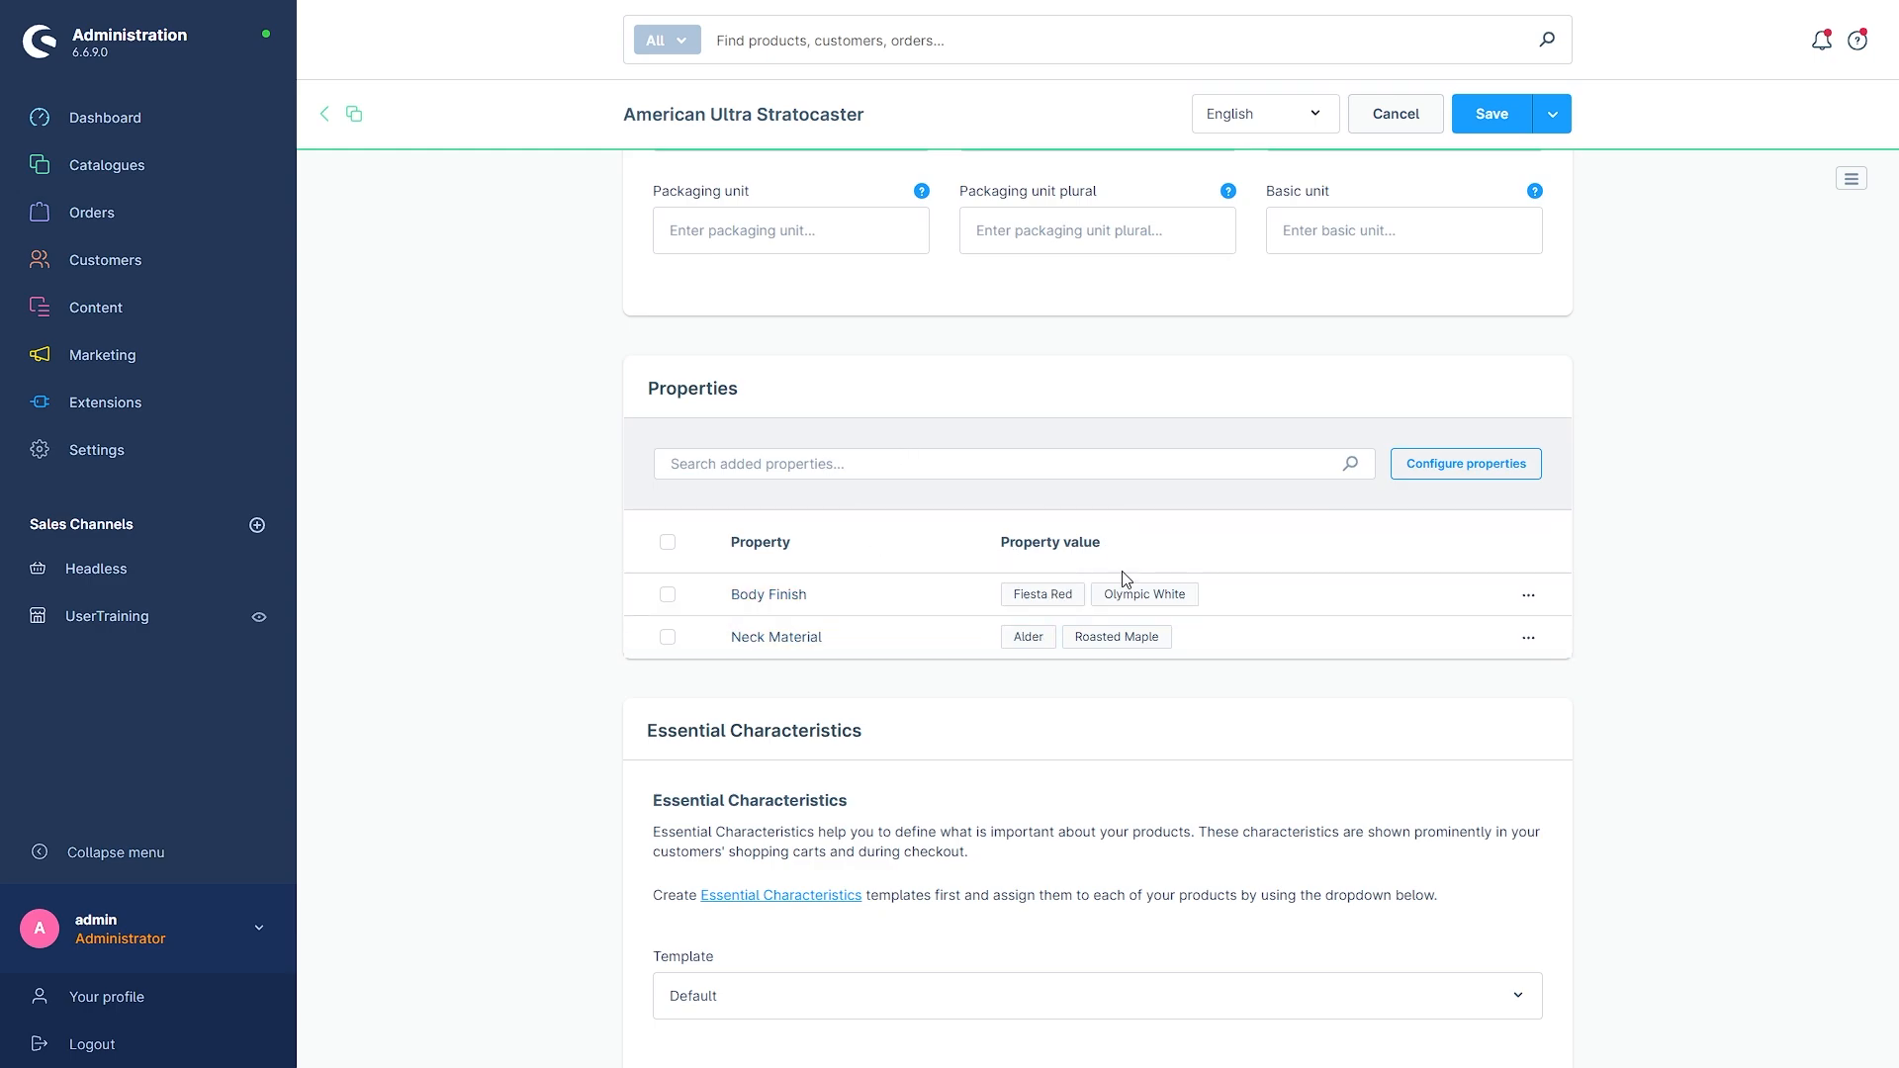
pyautogui.click(1486, 117)
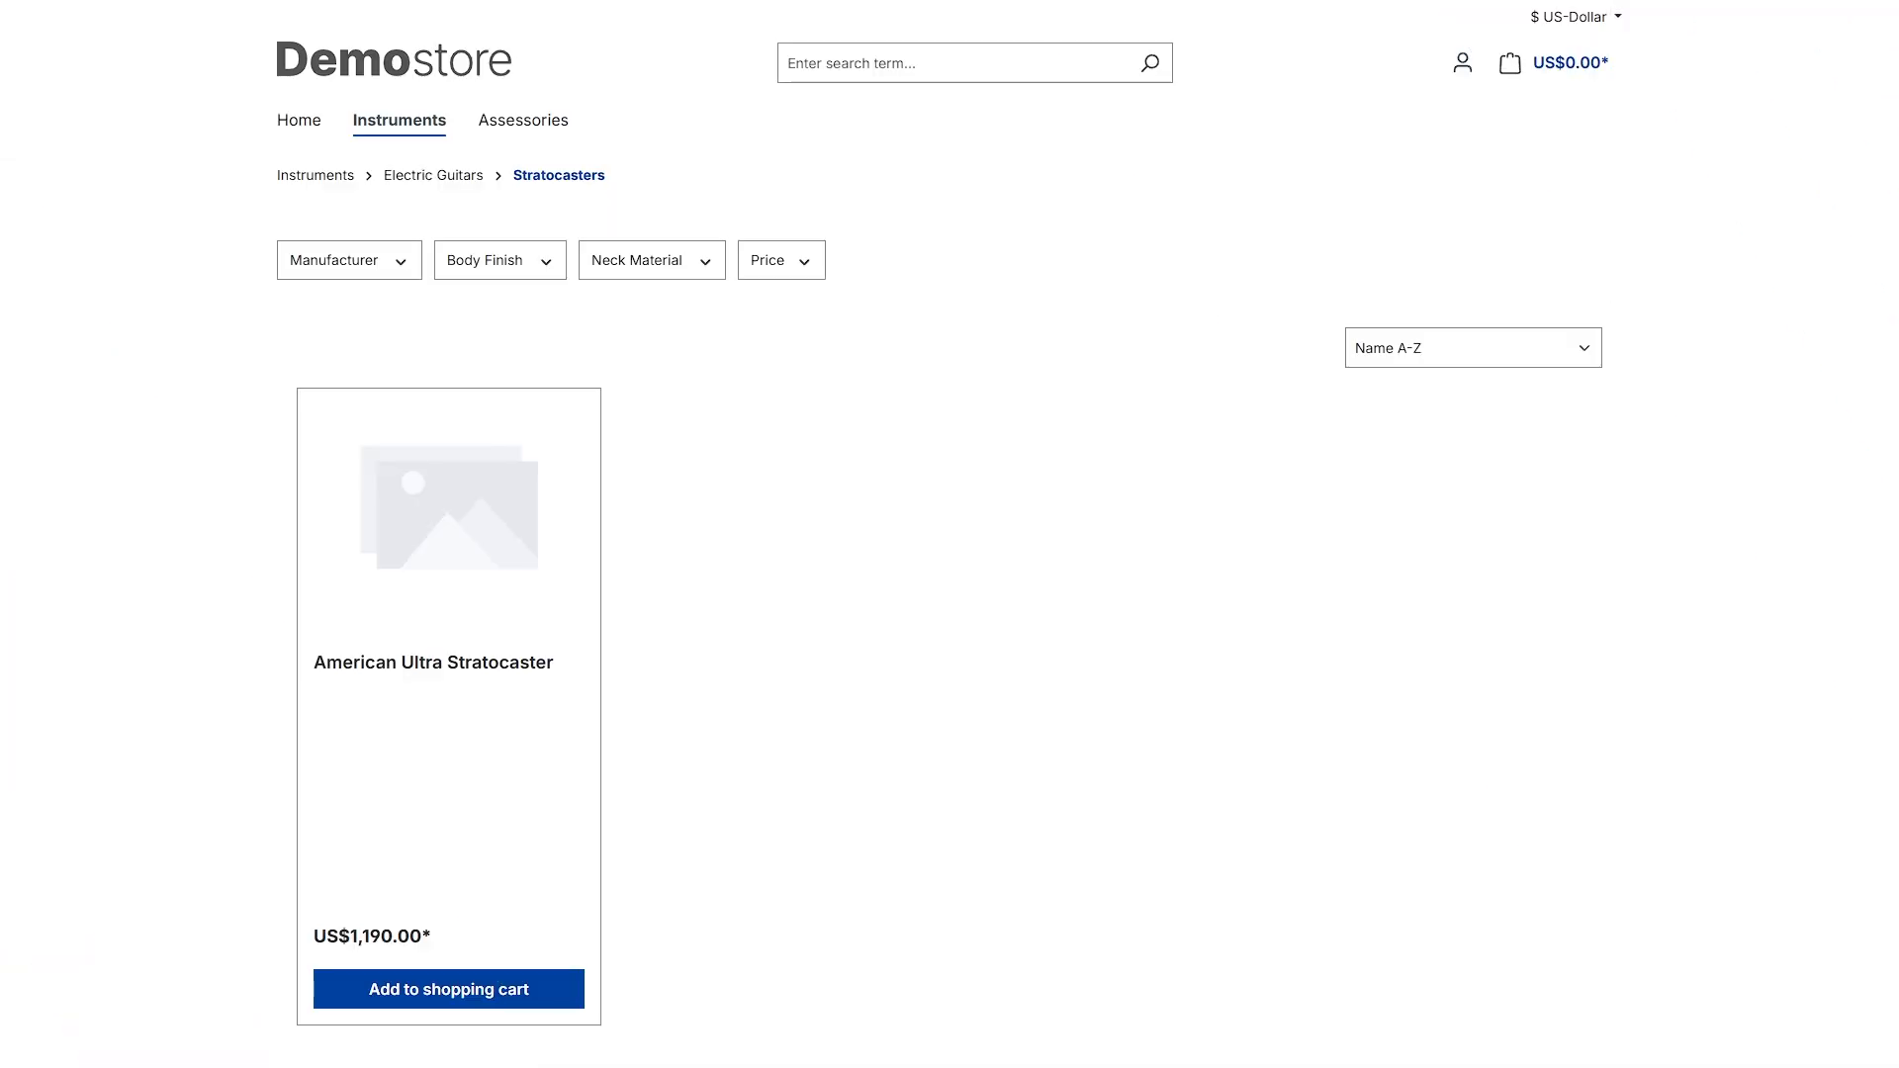
# - Filter the storefront's Stratocasters listing by Body Finish Fiesta Red and Neck Material Roasted Maple
pyautogui.click(498, 265)
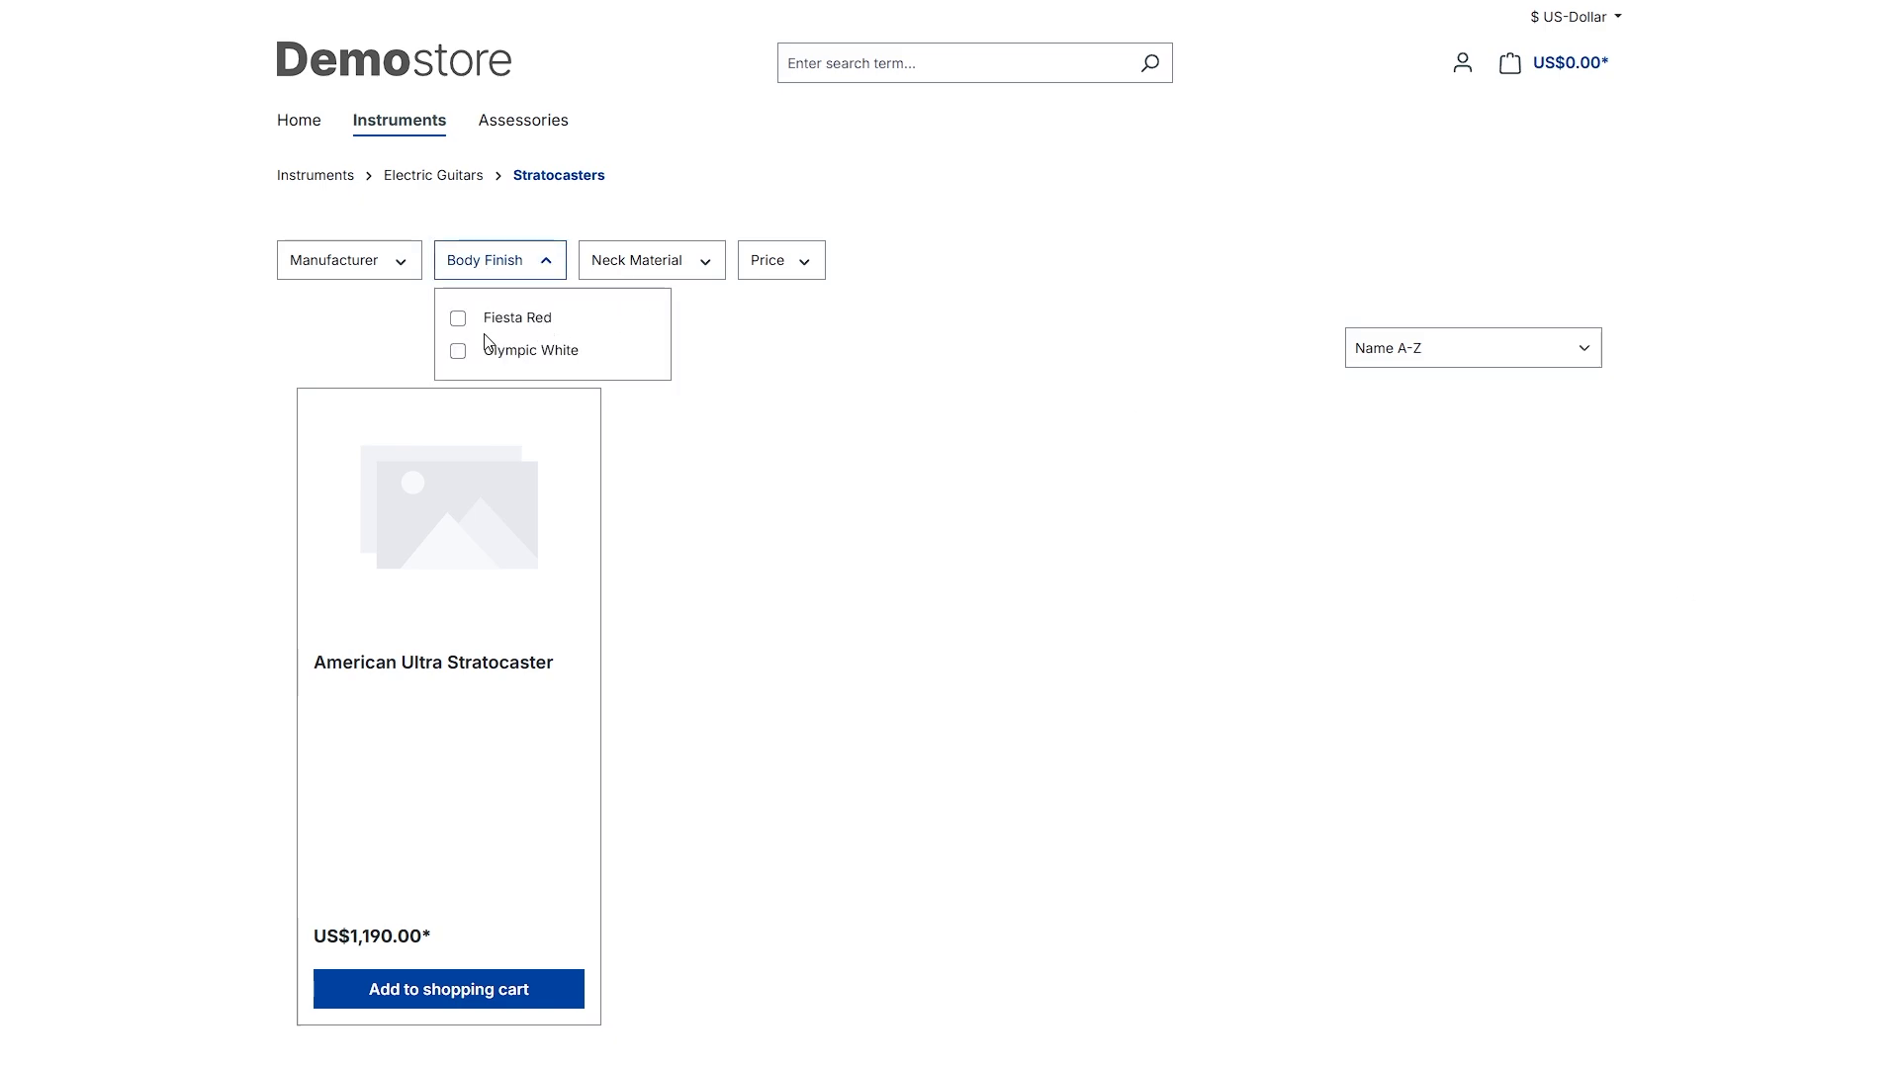
pyautogui.click(458, 319)
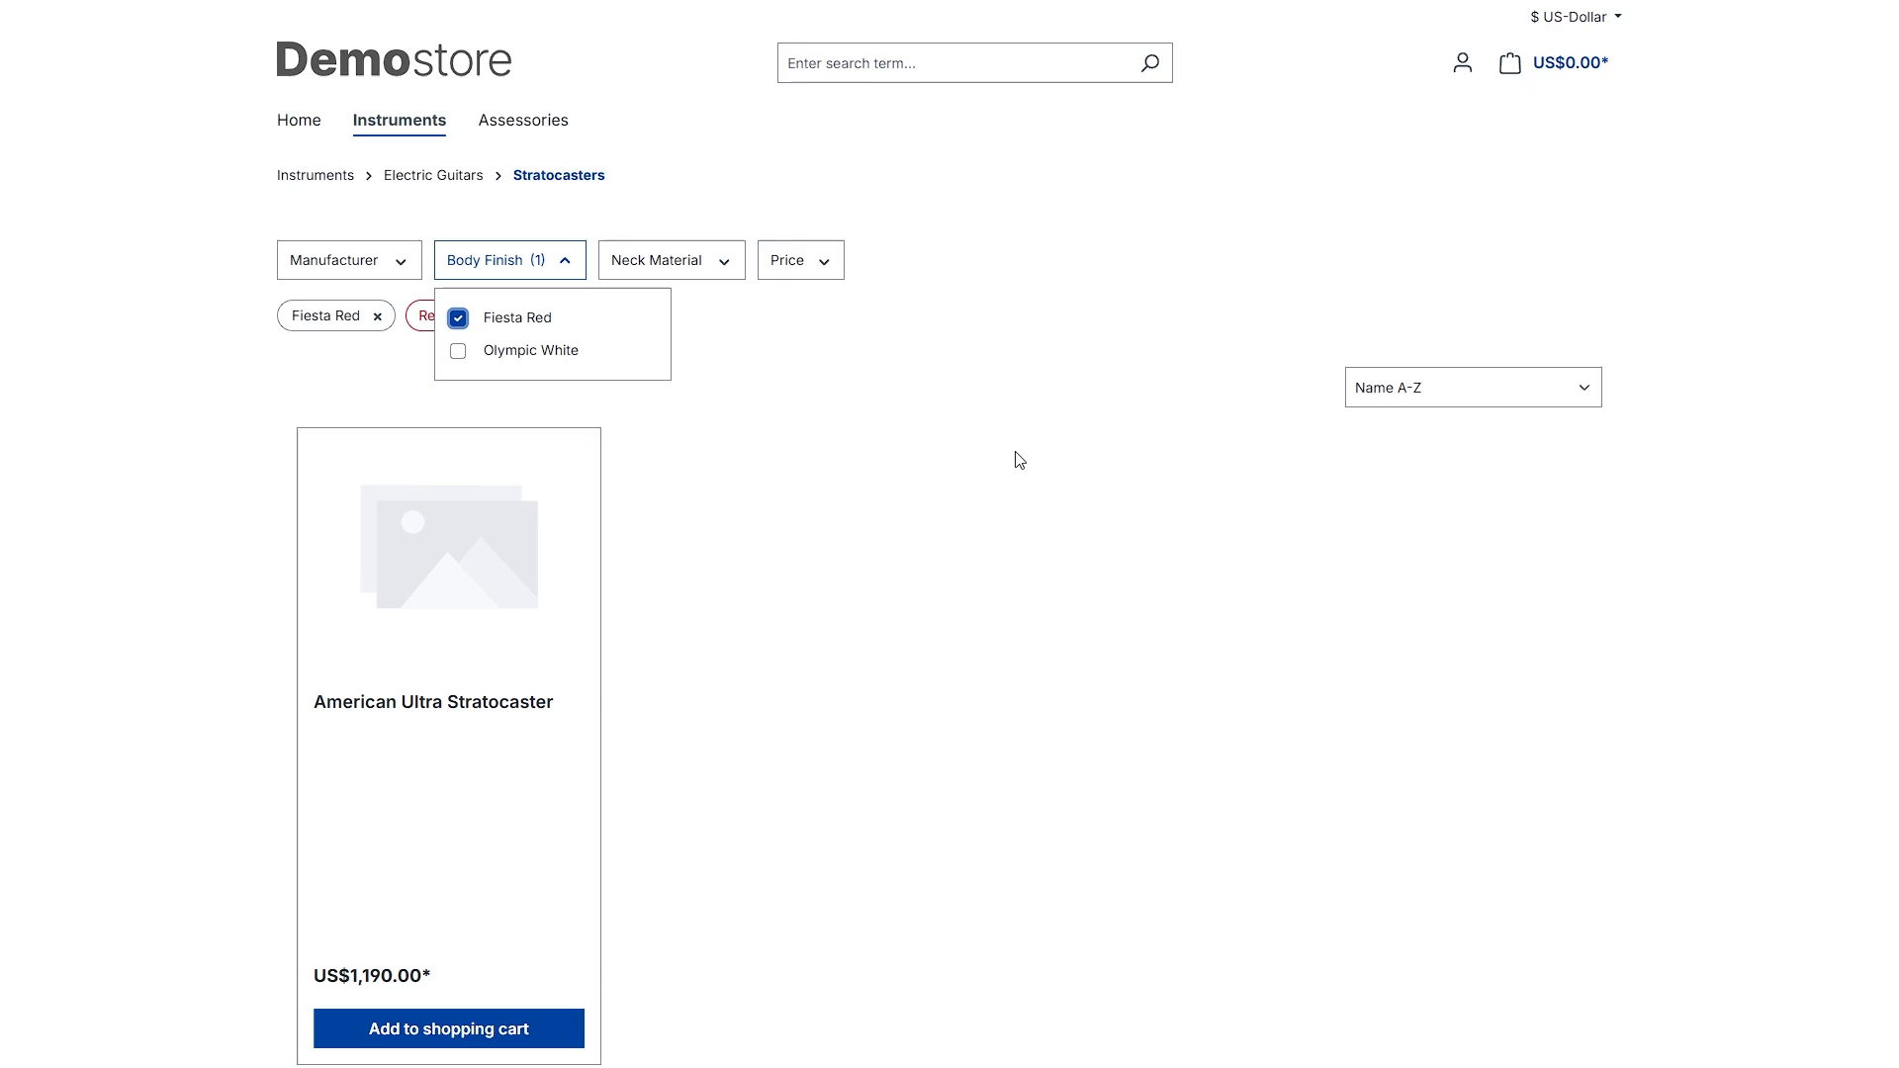
pyautogui.click(678, 260)
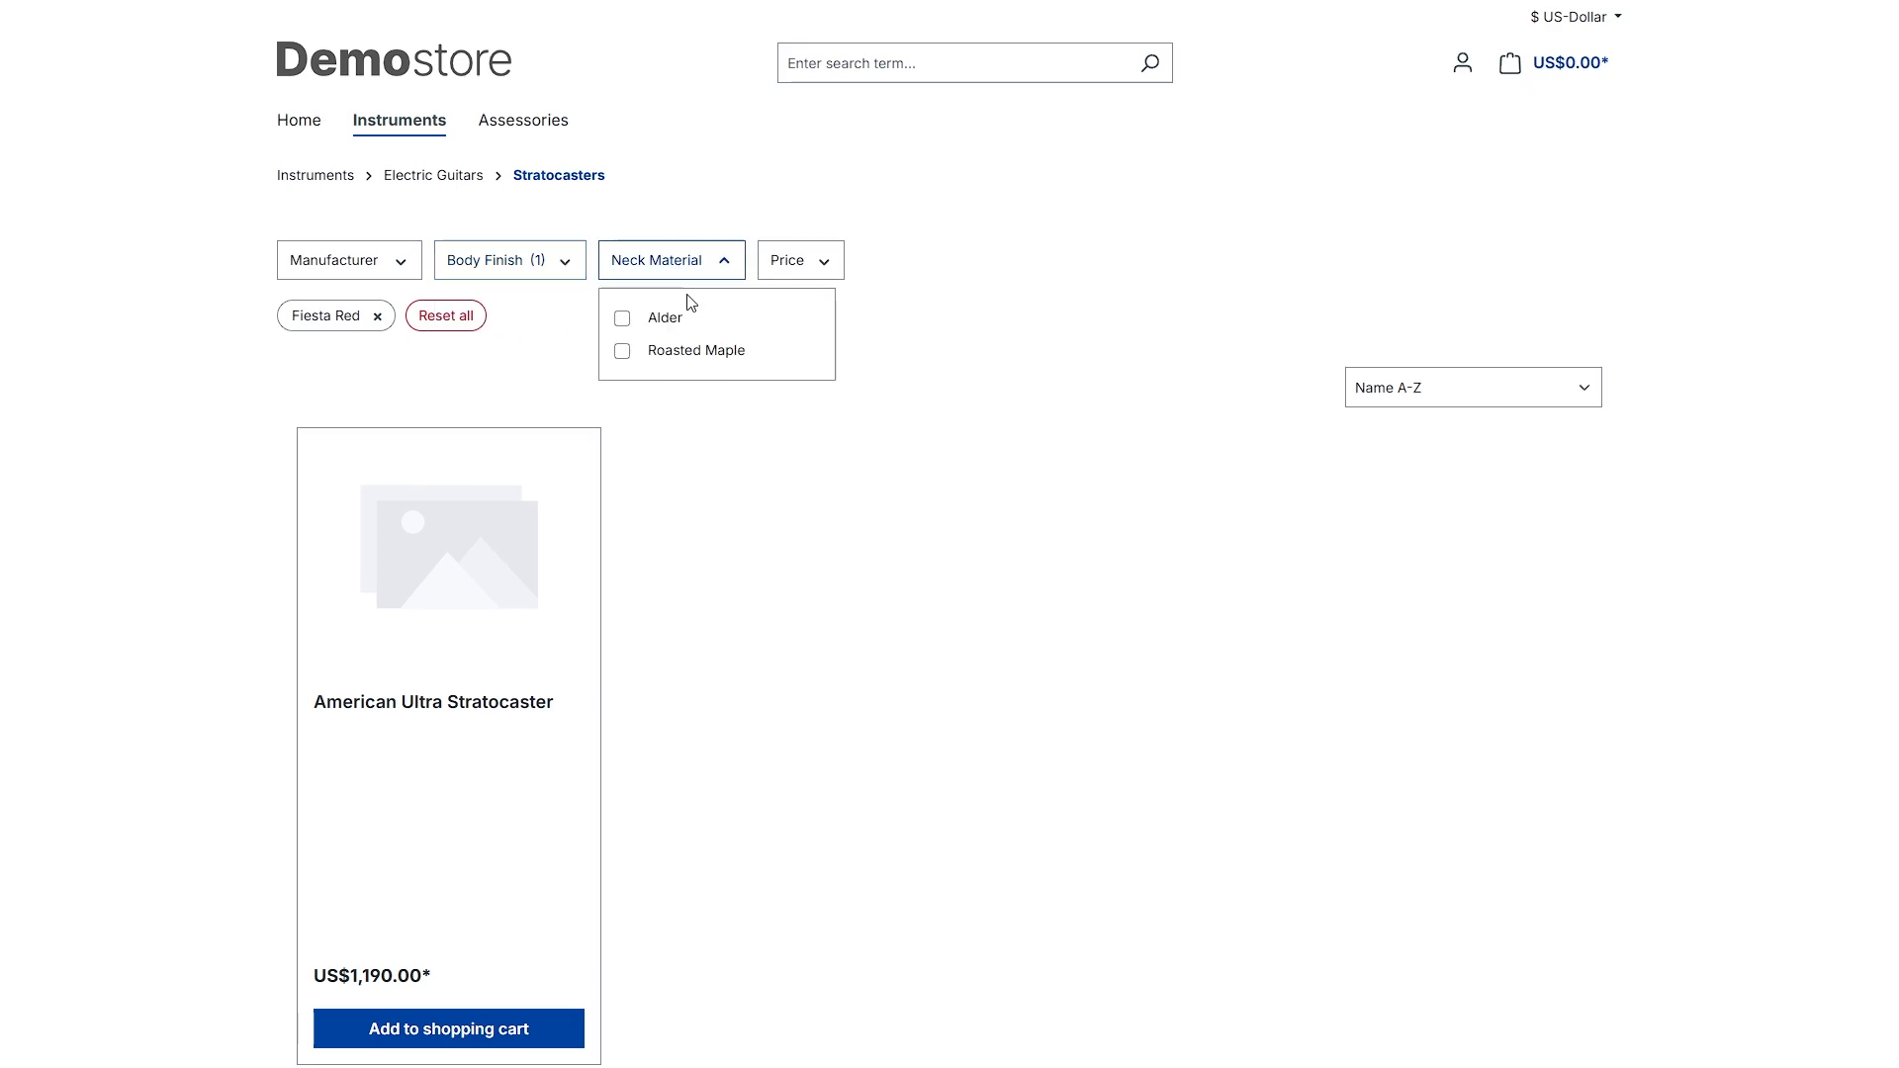
pyautogui.click(622, 352)
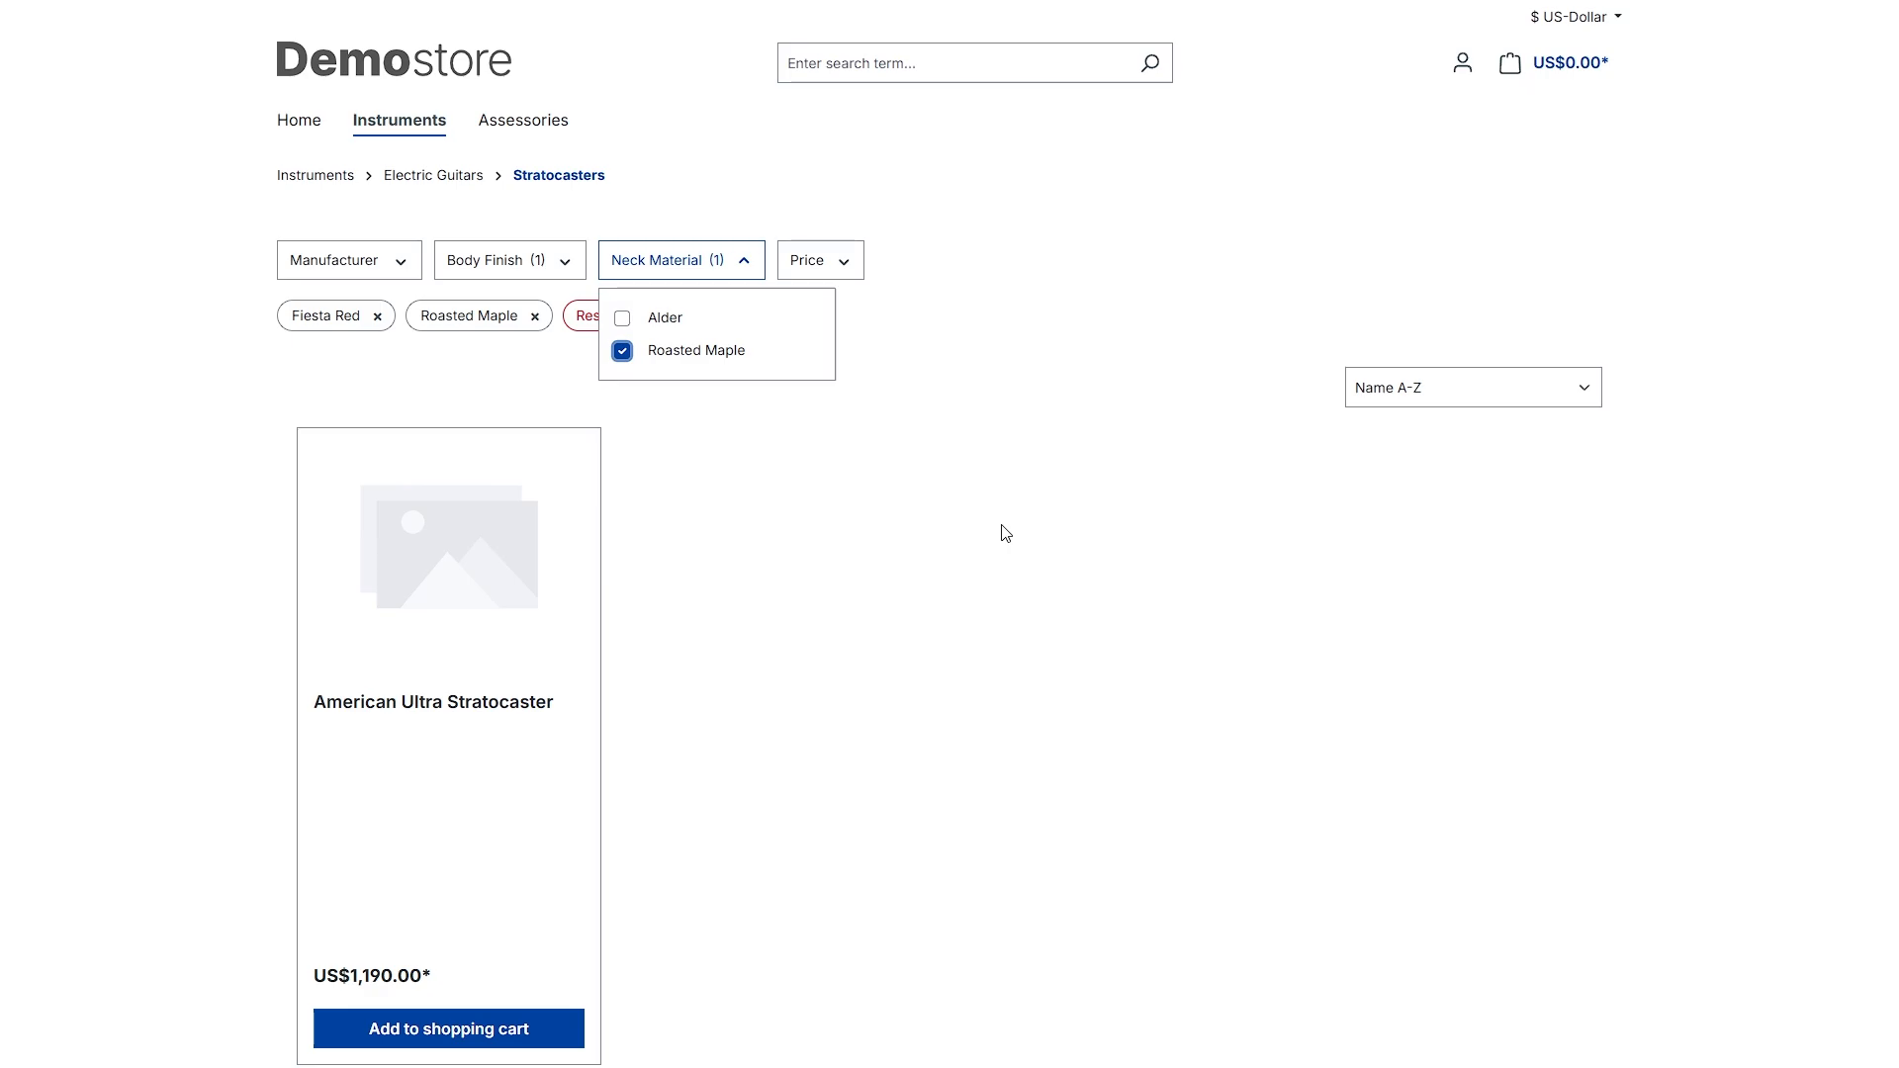
# - Open the American Ultra Stratocaster's storefront page and examine the properties in its product information
pyautogui.scroll(-1, 1005, 534)
pyautogui.click(447, 570)
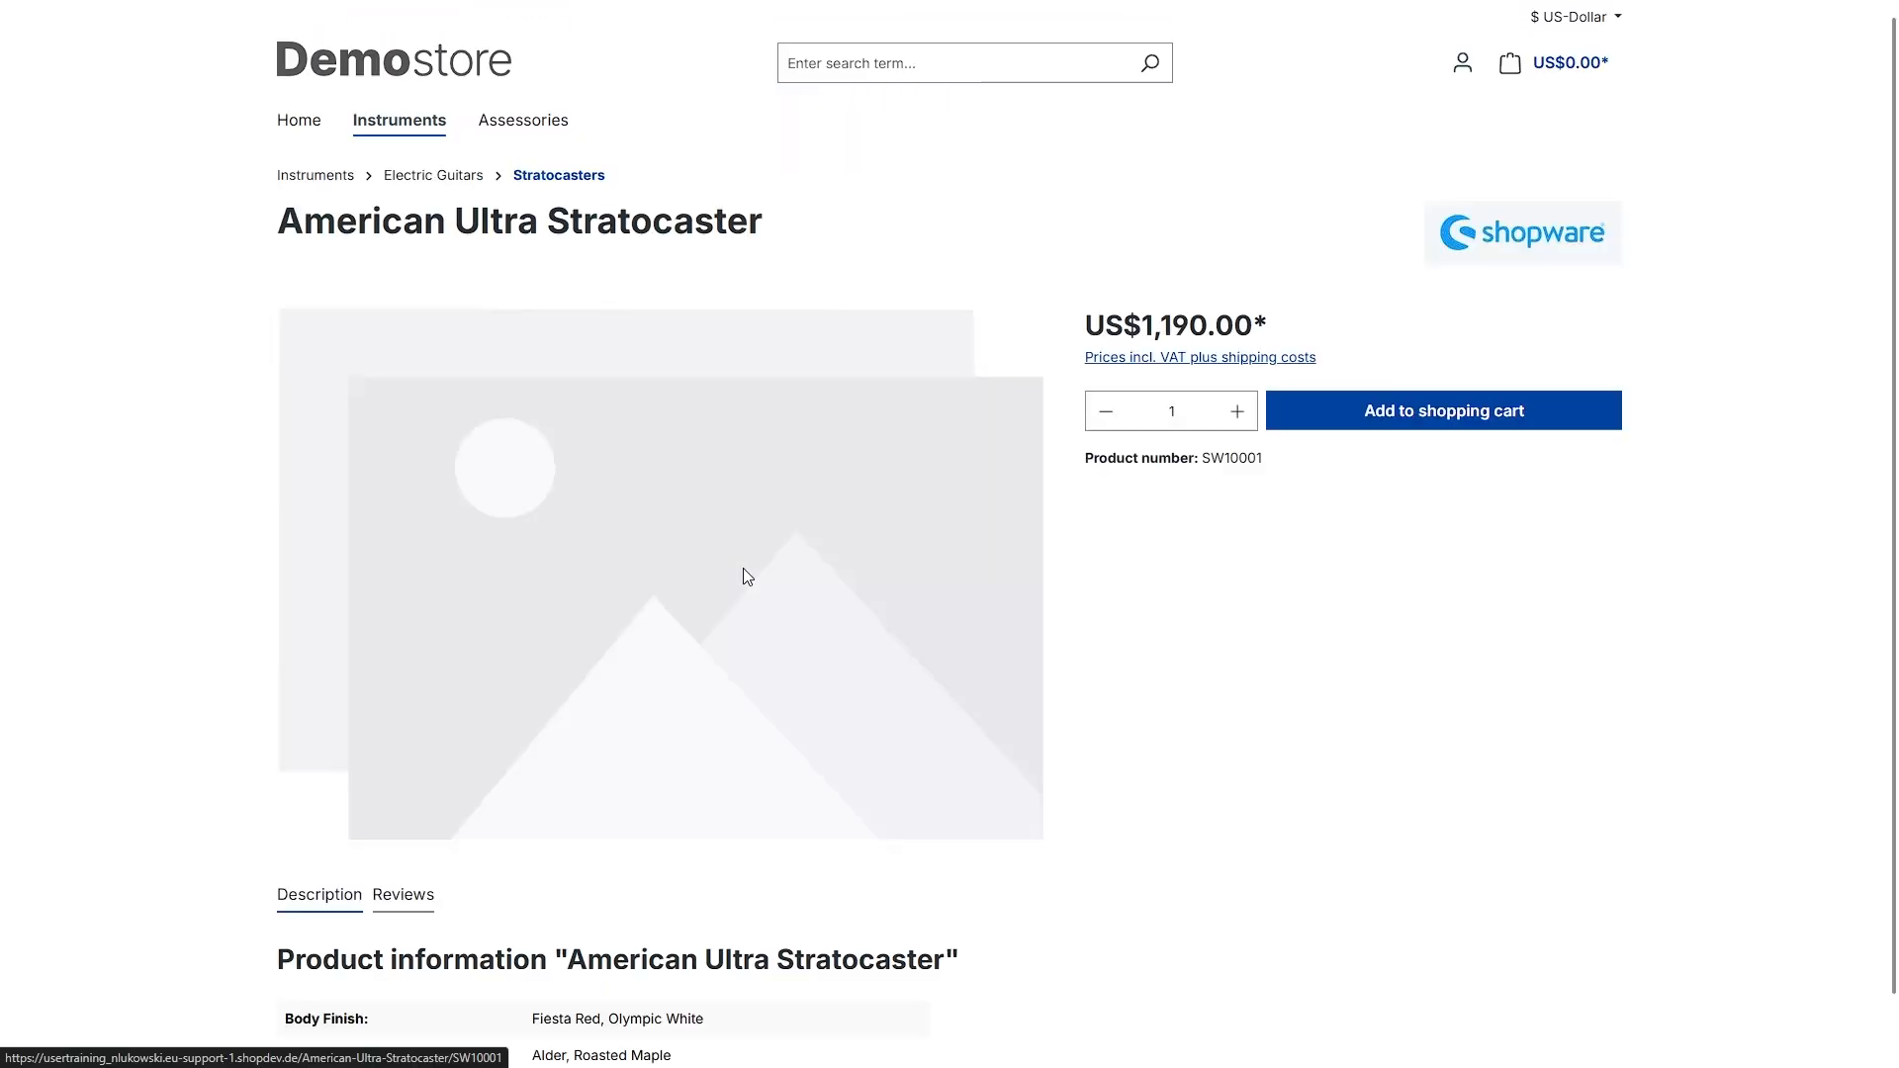
pyautogui.scroll(-2, 989, 594)
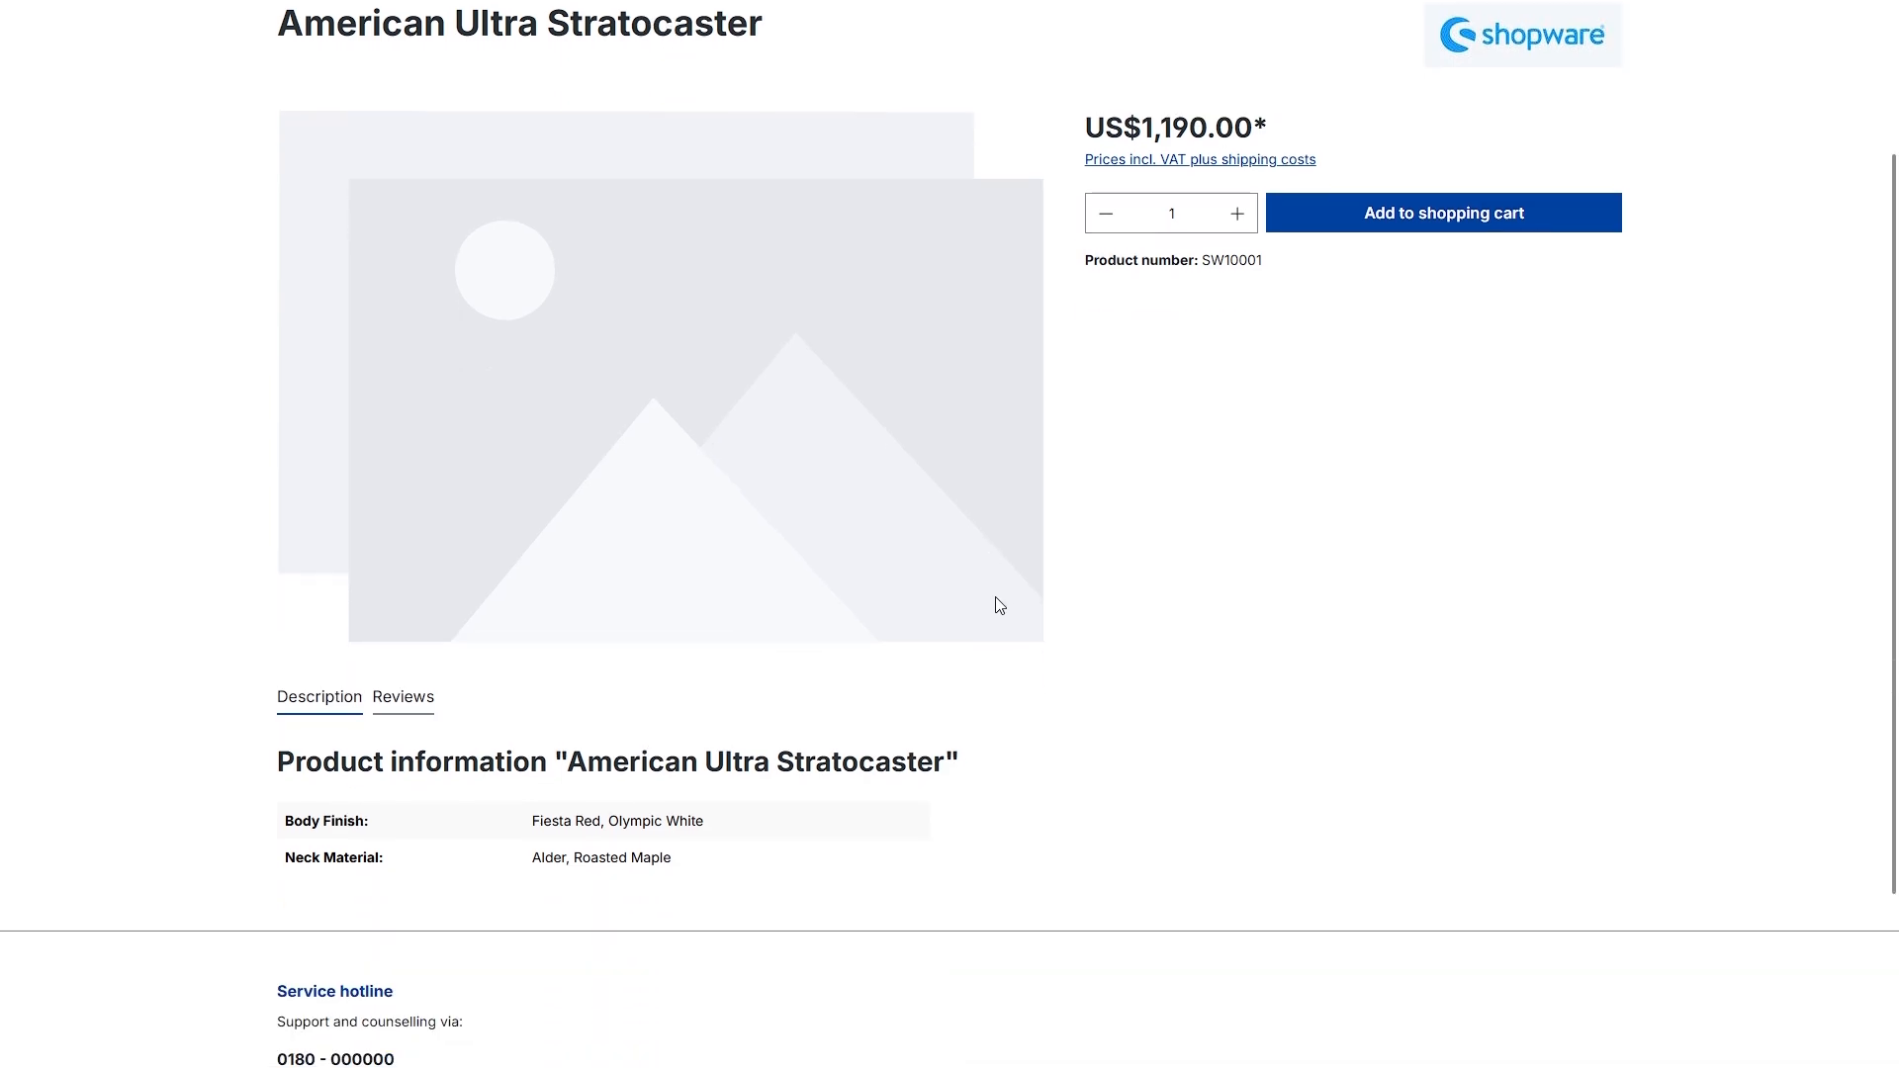
pyautogui.scroll(-2, 994, 608)
pyautogui.scroll(1, 959, 619)
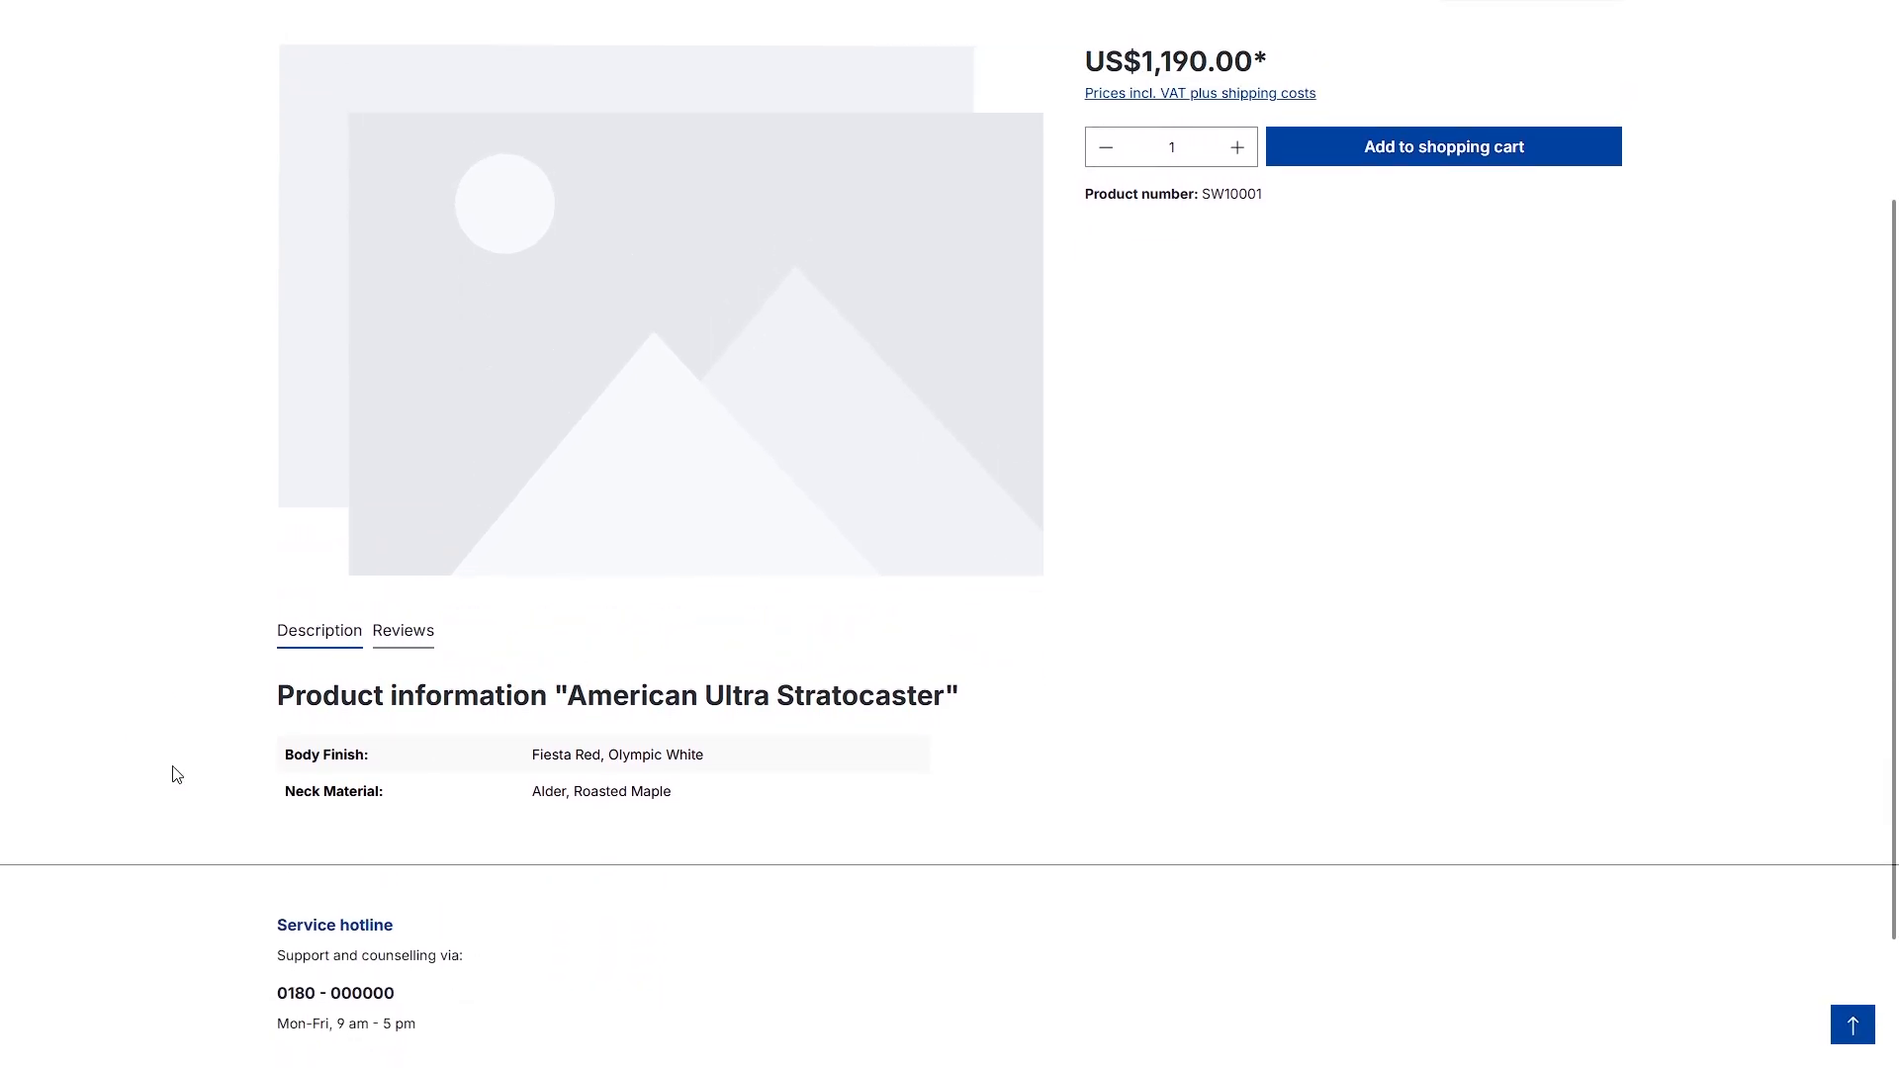